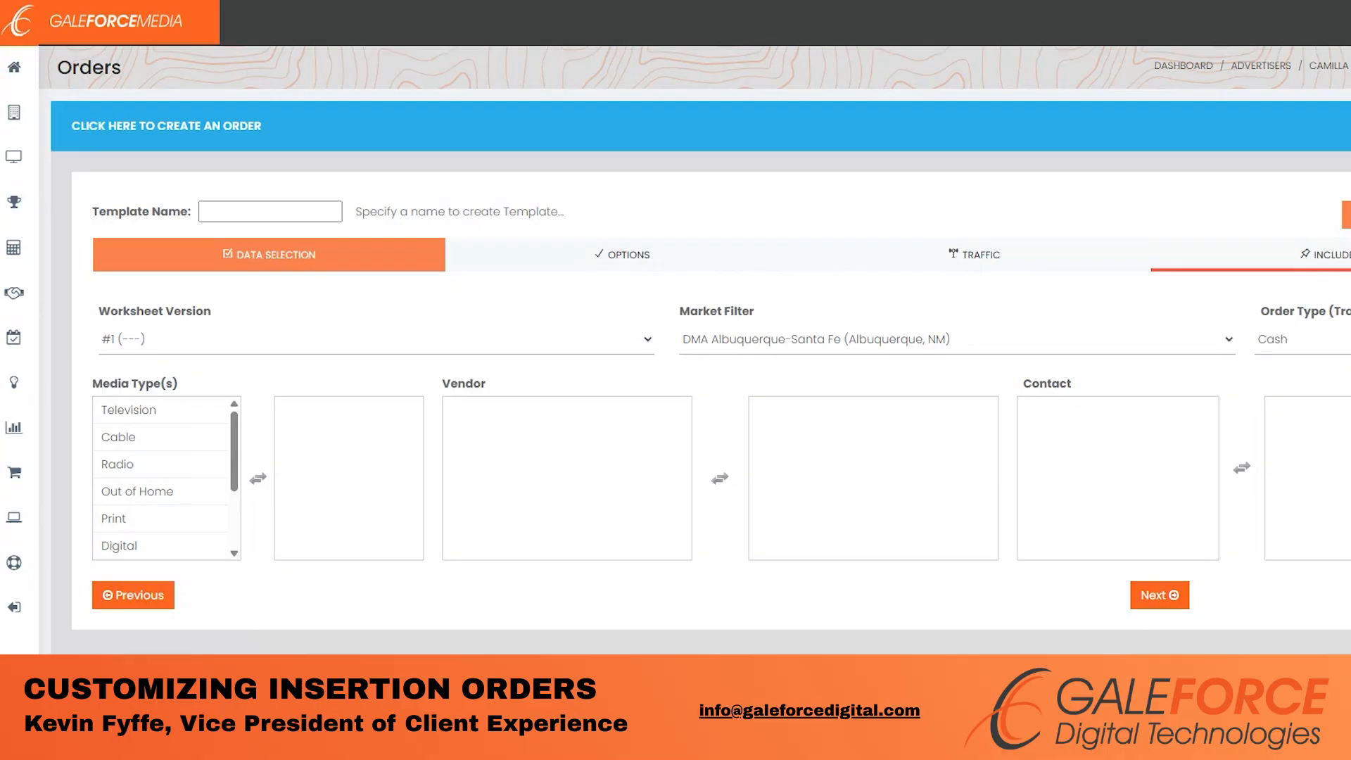
- Look through the saved order templates and close the list without applying one
left_click(1347, 215)
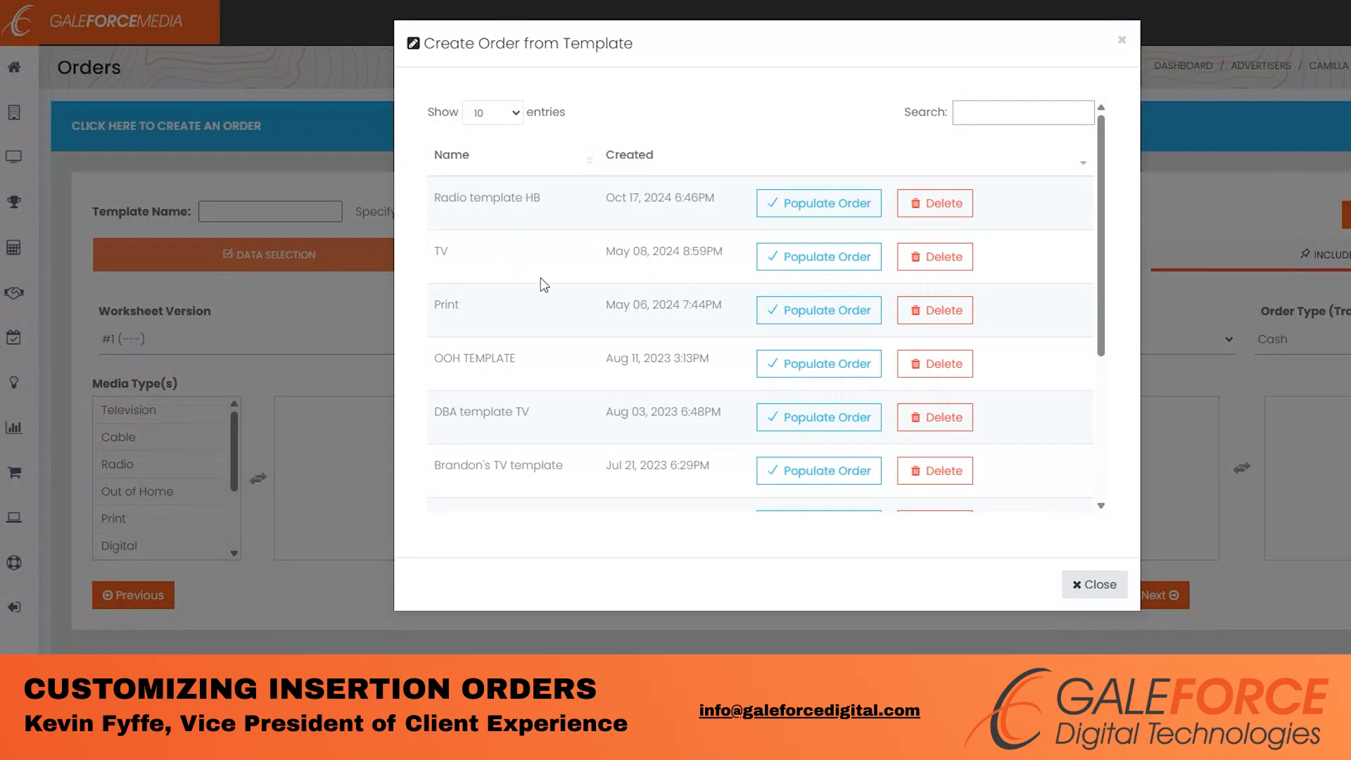
scroll(542, 283, "down", 1)
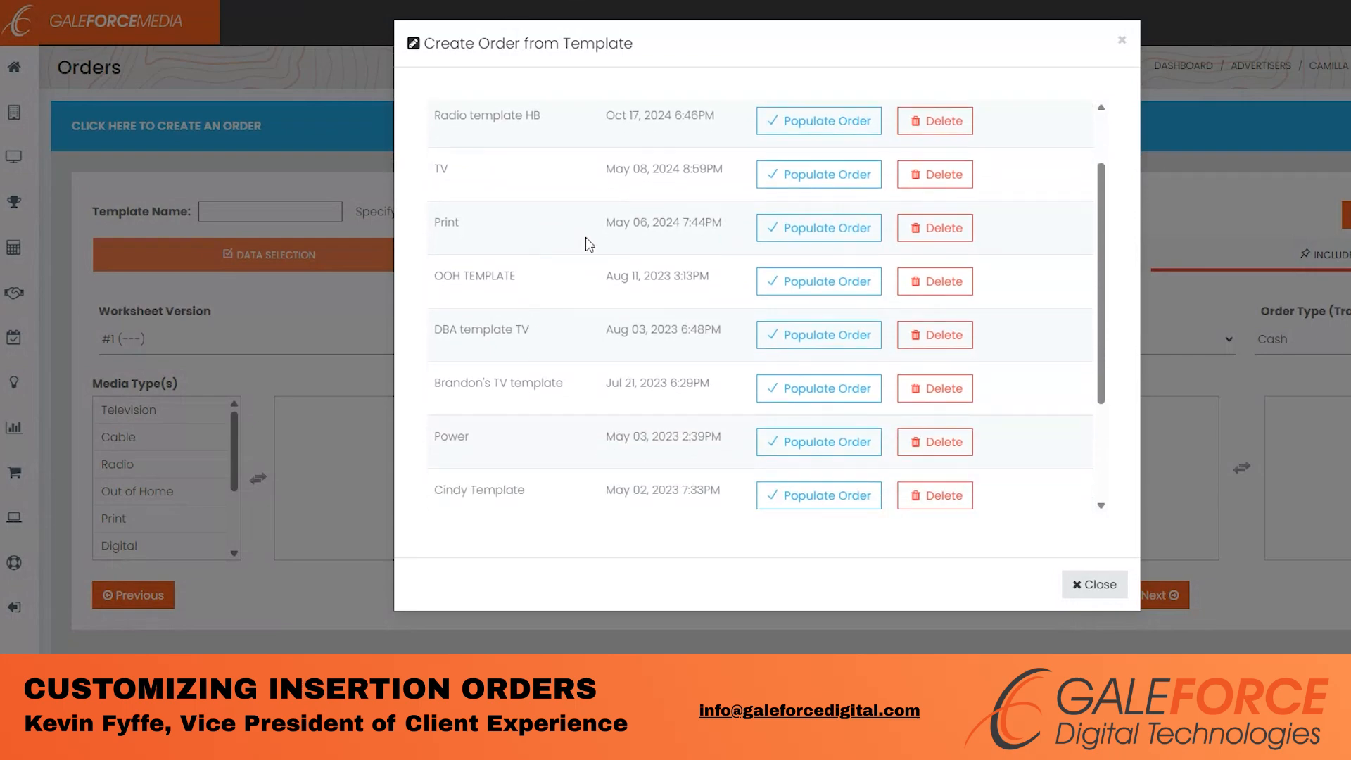
scroll(582, 232, "up", 1)
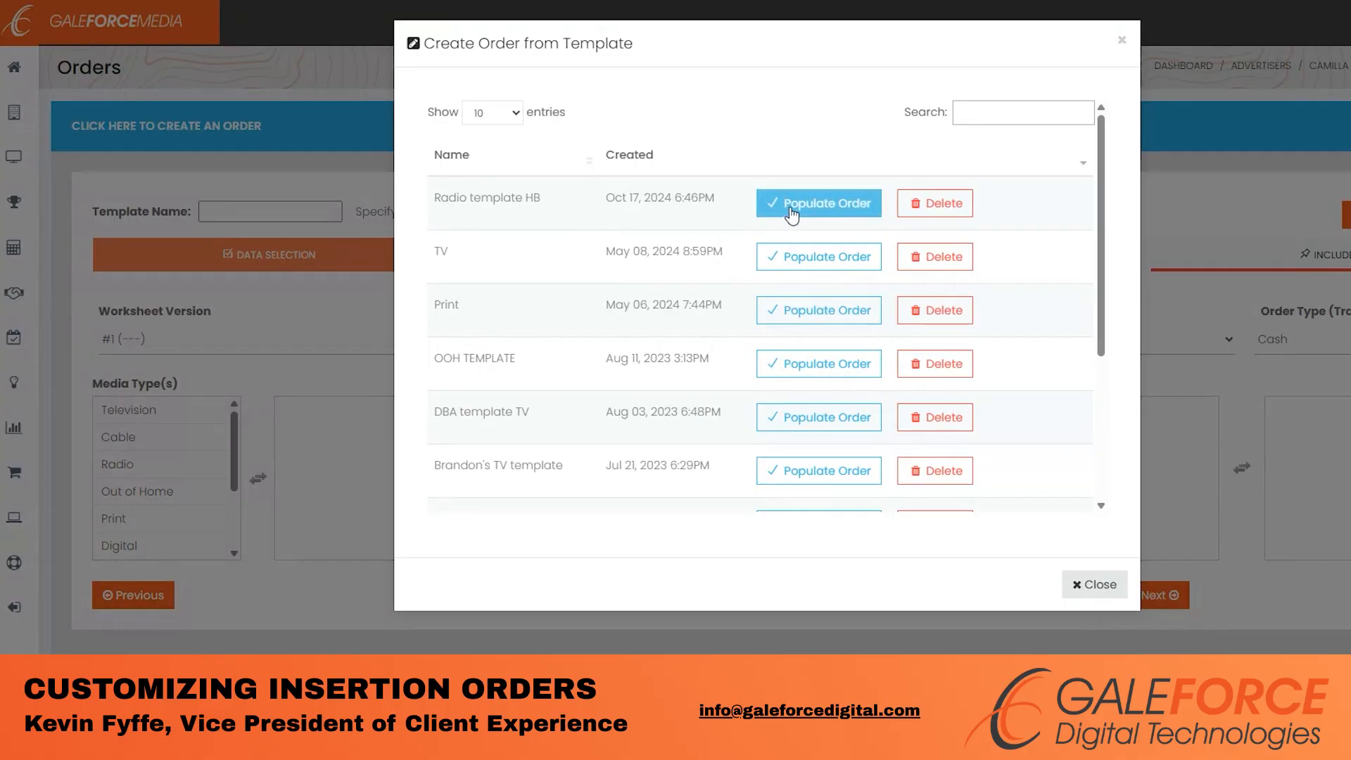
left_click(1088, 585)
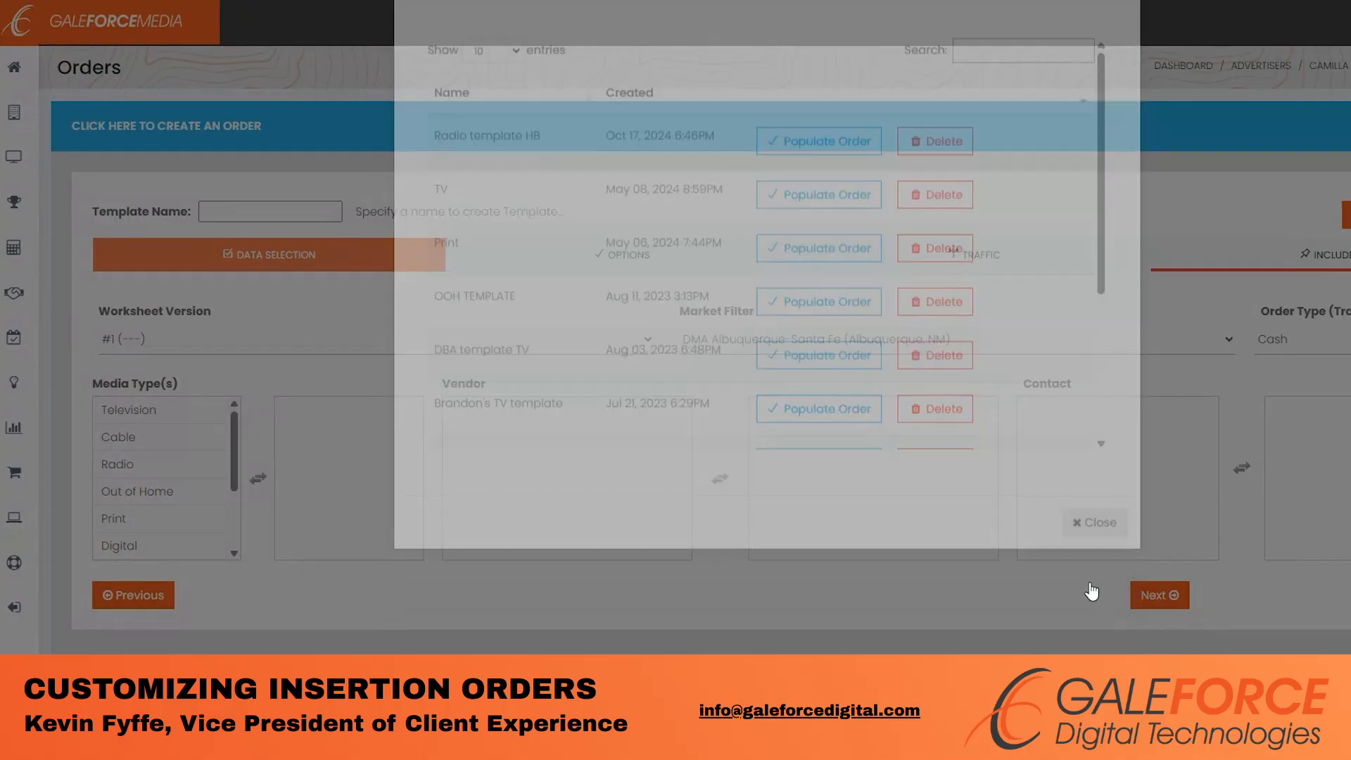
- Choose Television as the media type and set the market filter to DMA Indianapolis
left_click(164, 439)
left_click(189, 420)
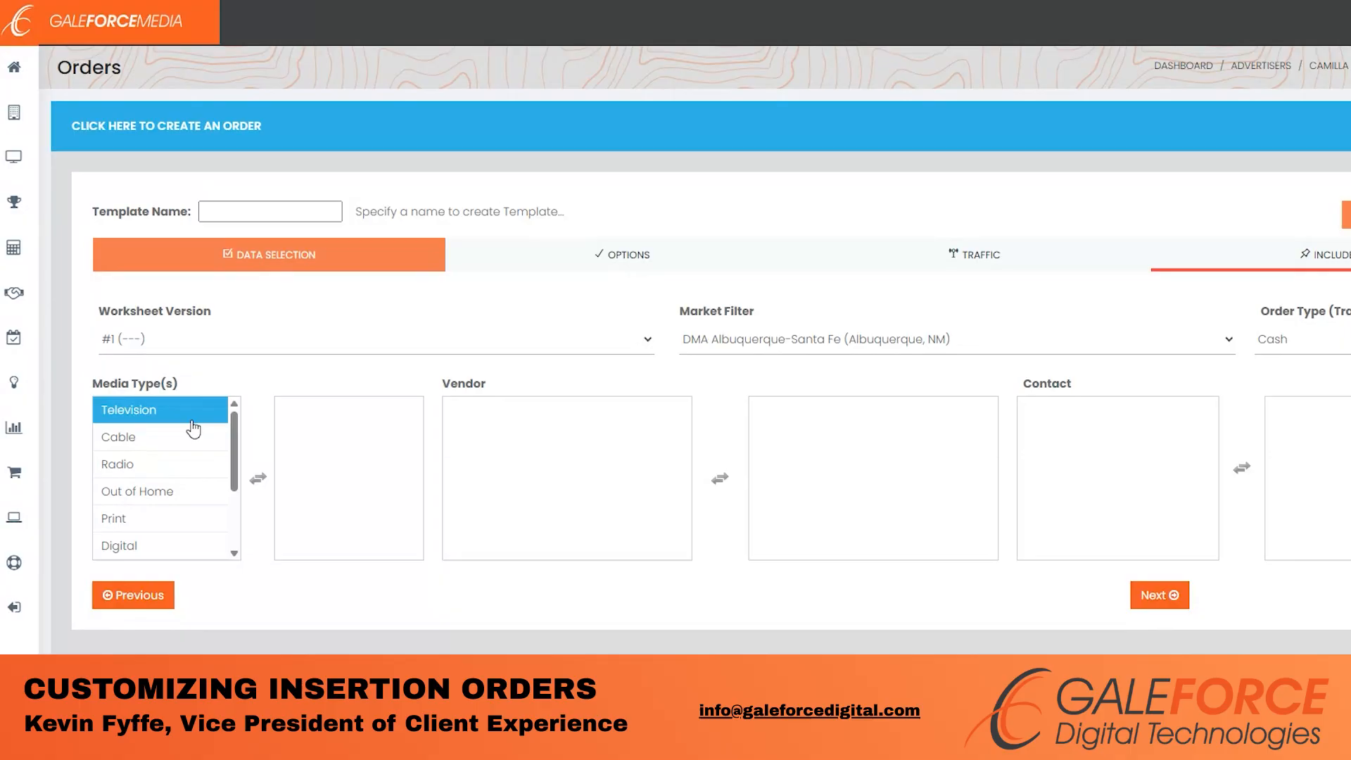
left_click(711, 345)
left_click(749, 421)
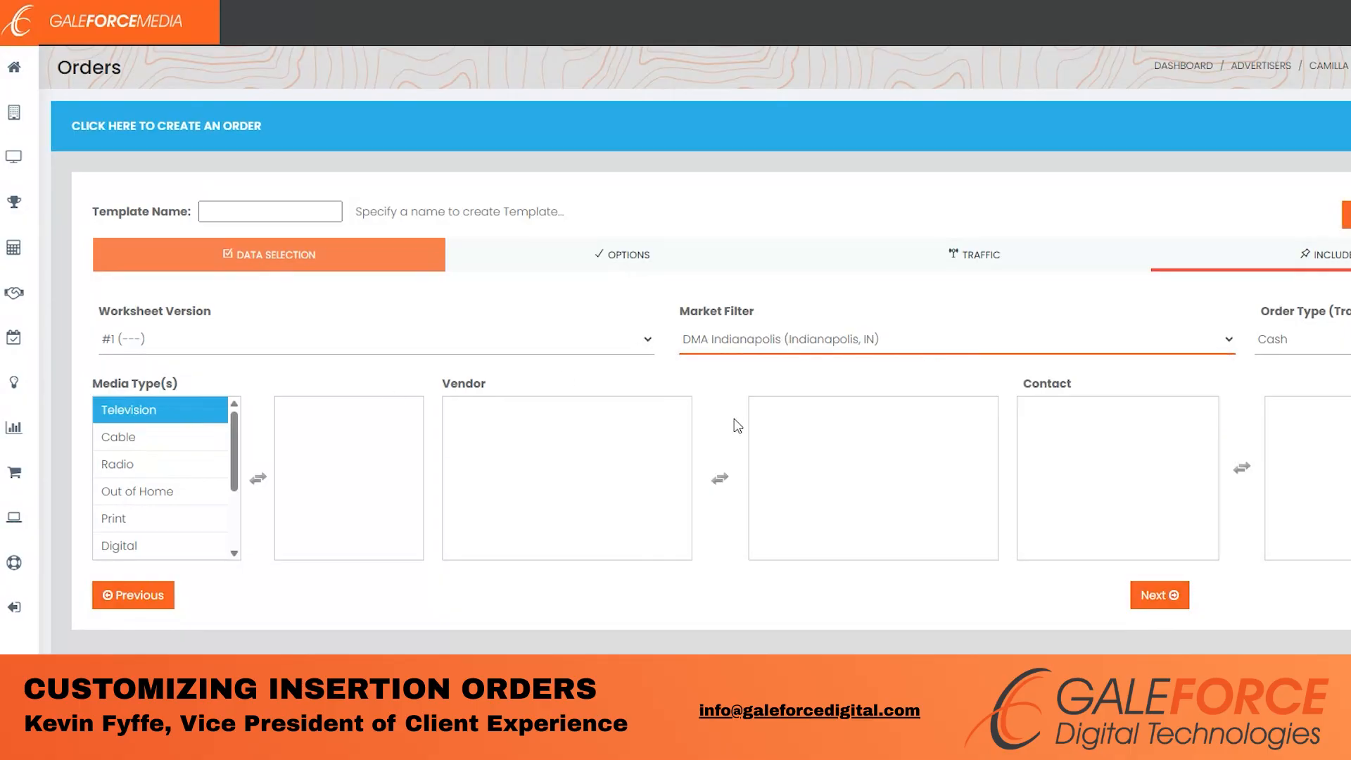
- Add Television, vendor WRTV 6.1 and the station's contact to the order, then continue to Options
double_click(181, 414)
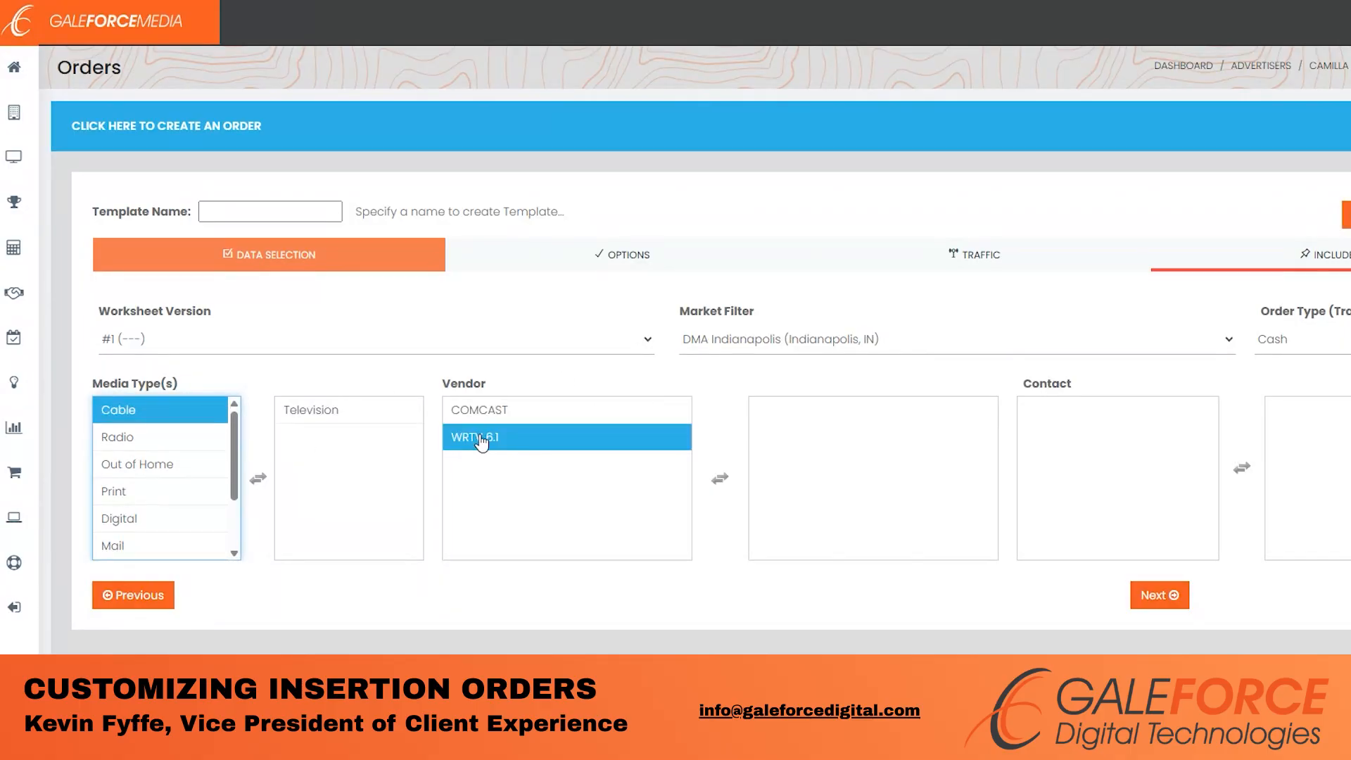
double_click(483, 437)
double_click(1062, 430)
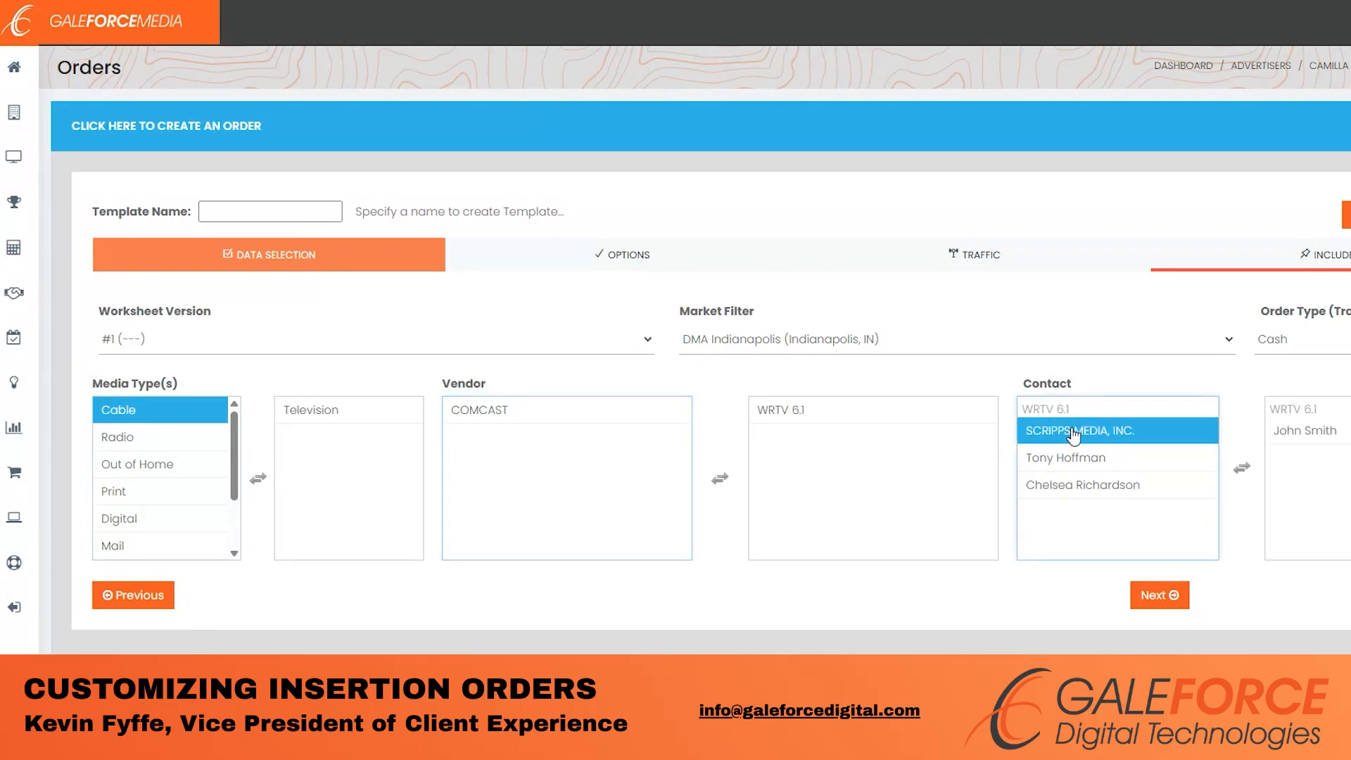
left_click(1158, 602)
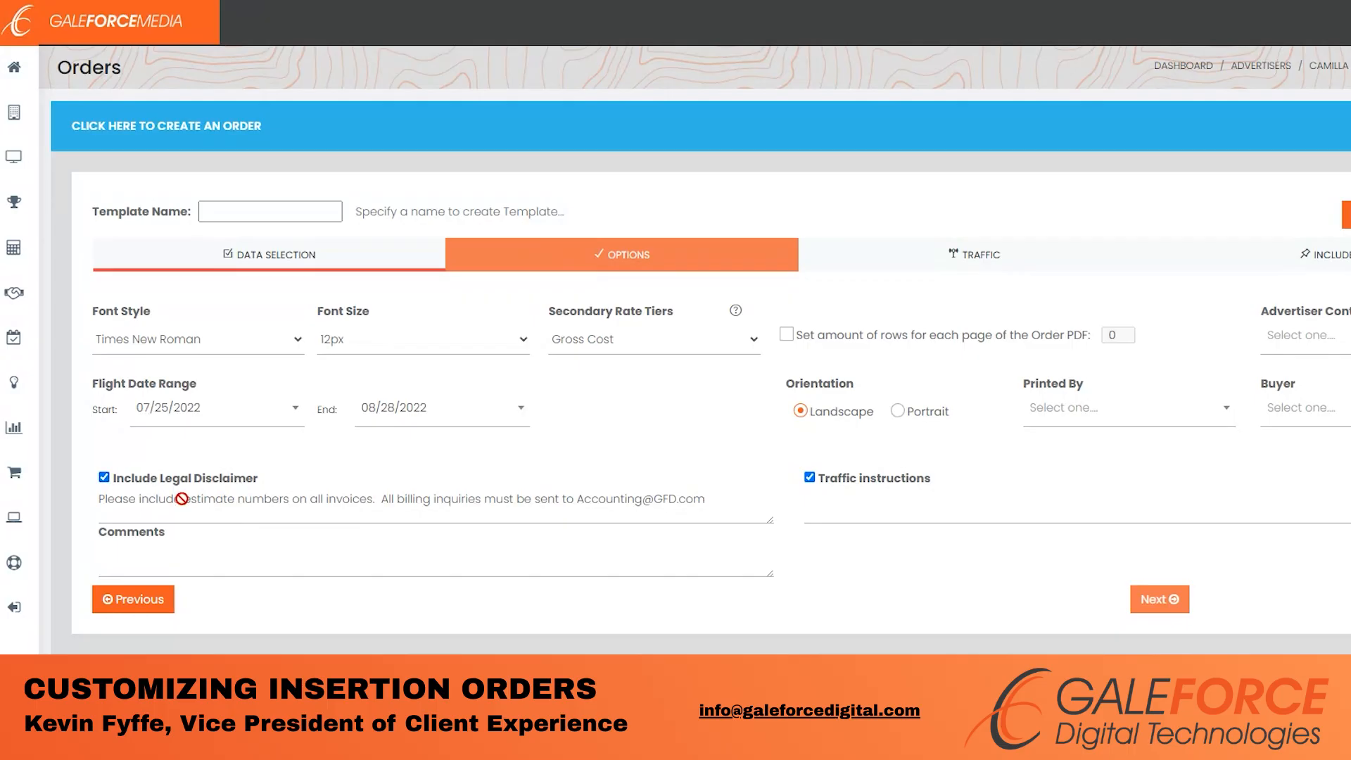
left_click(104, 477)
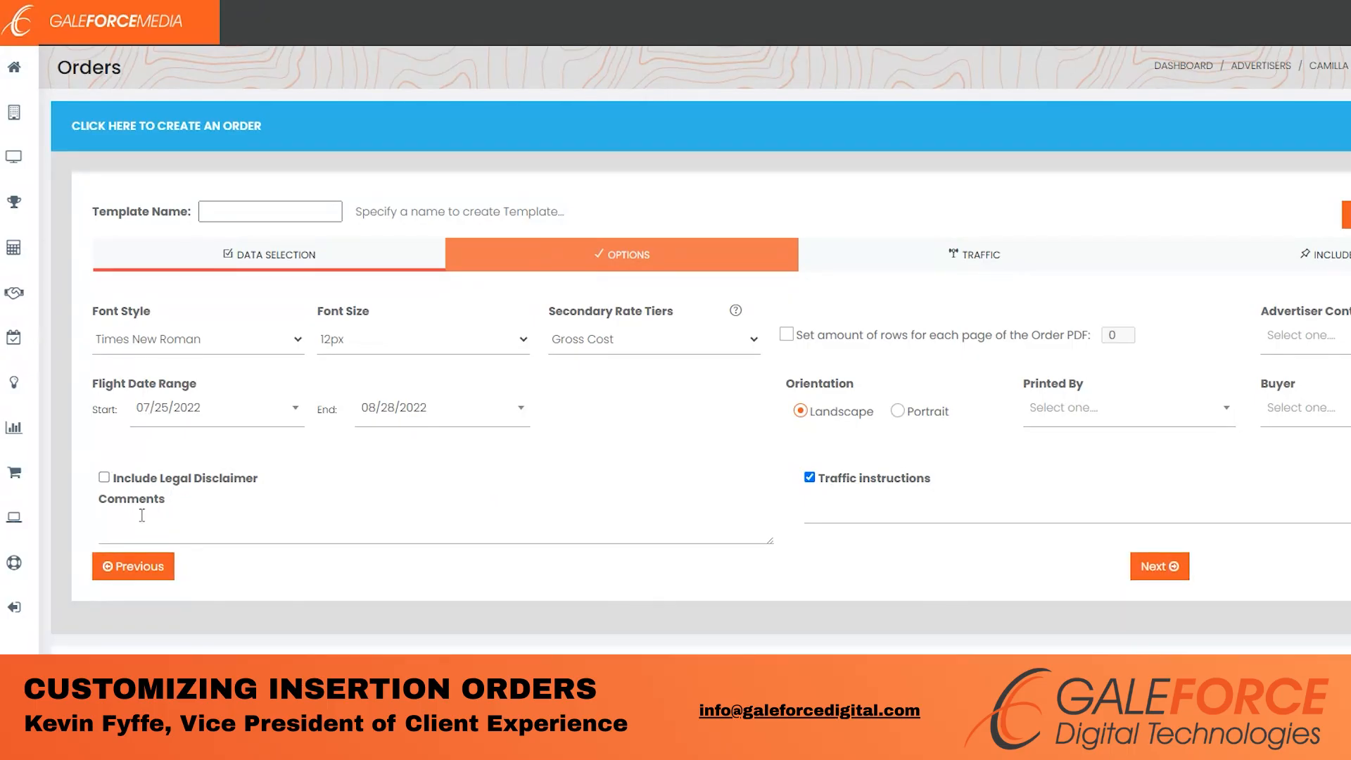
left_click(104, 478)
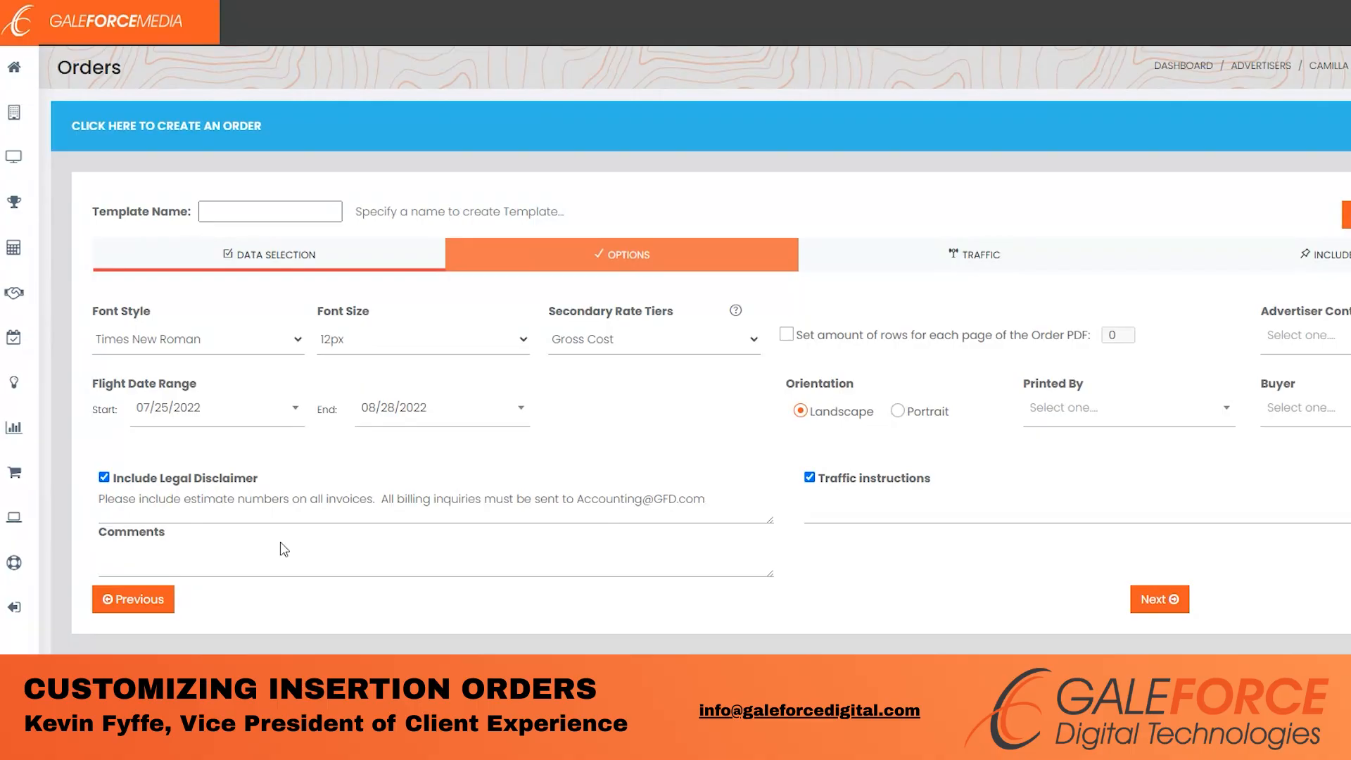
left_click(173, 558)
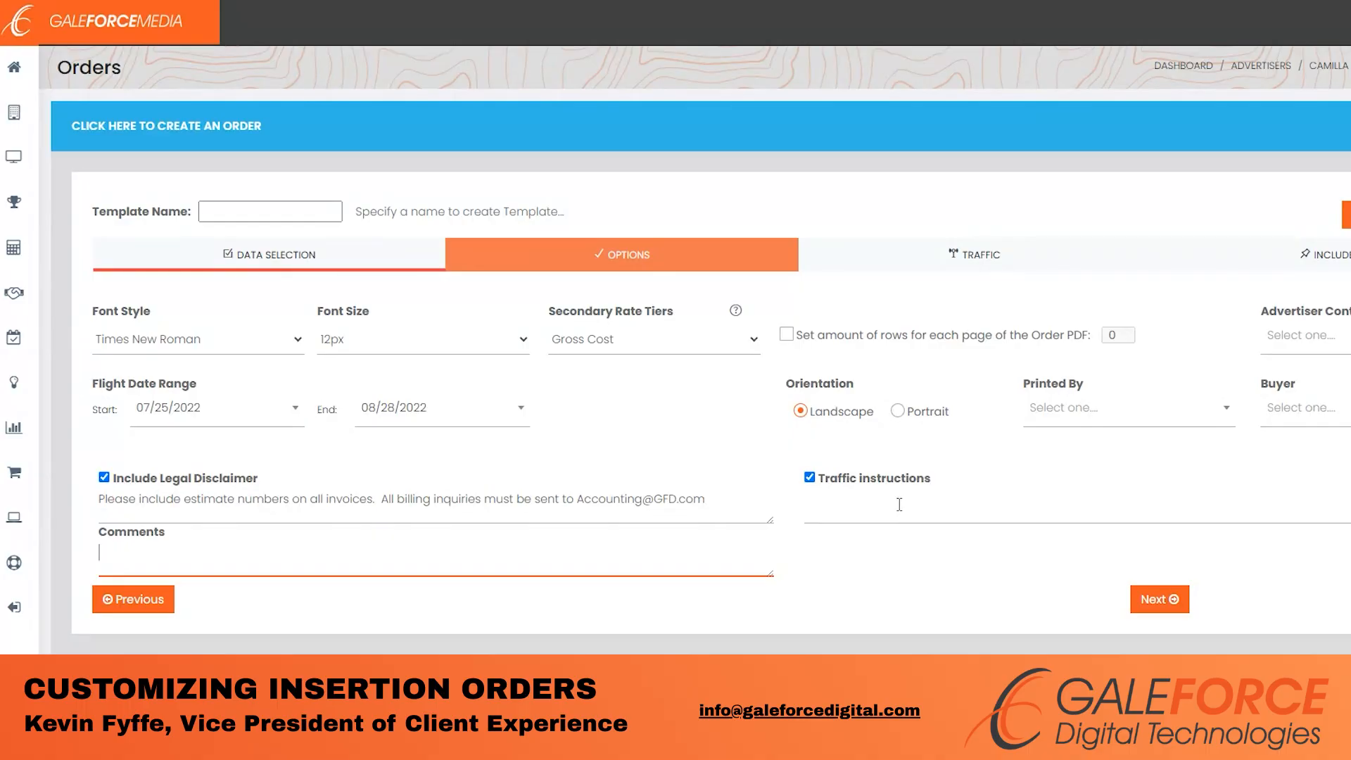
left_click(810, 479)
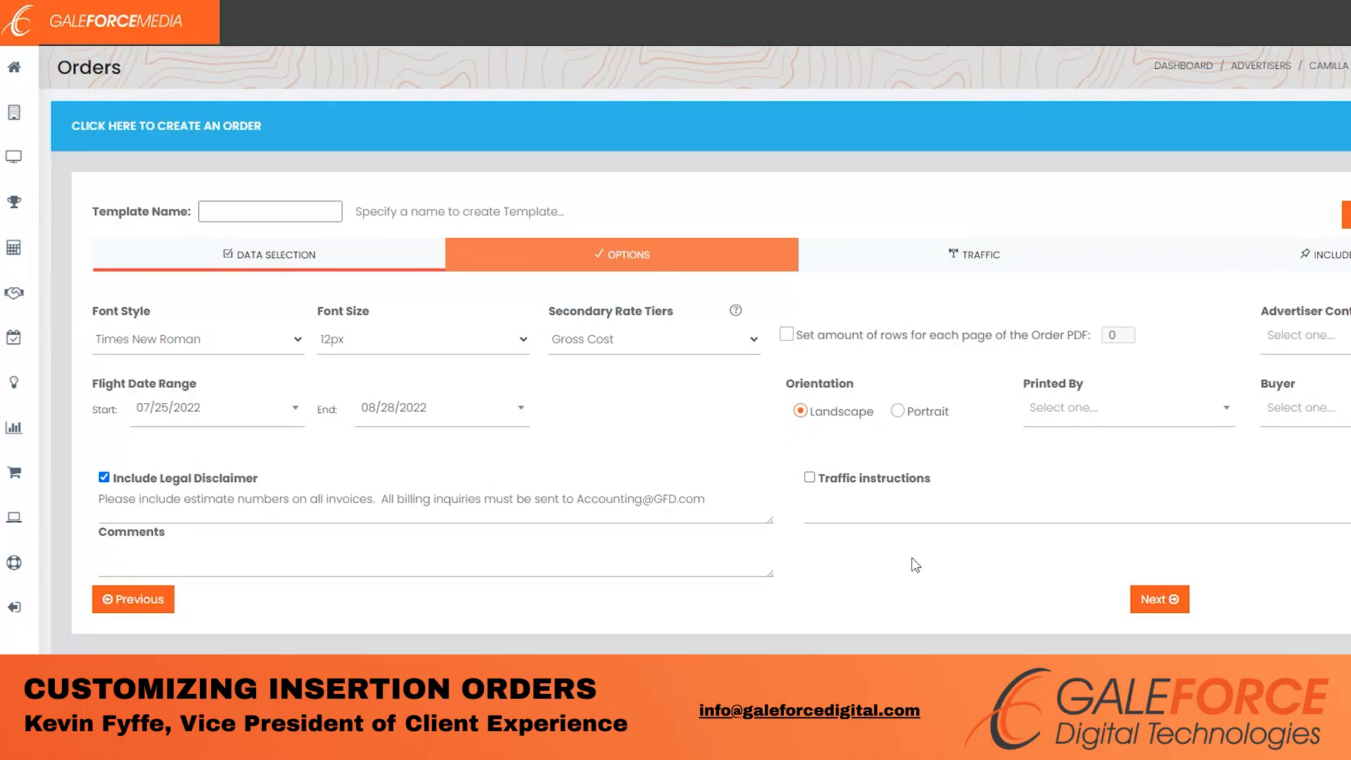
left_click(810, 478)
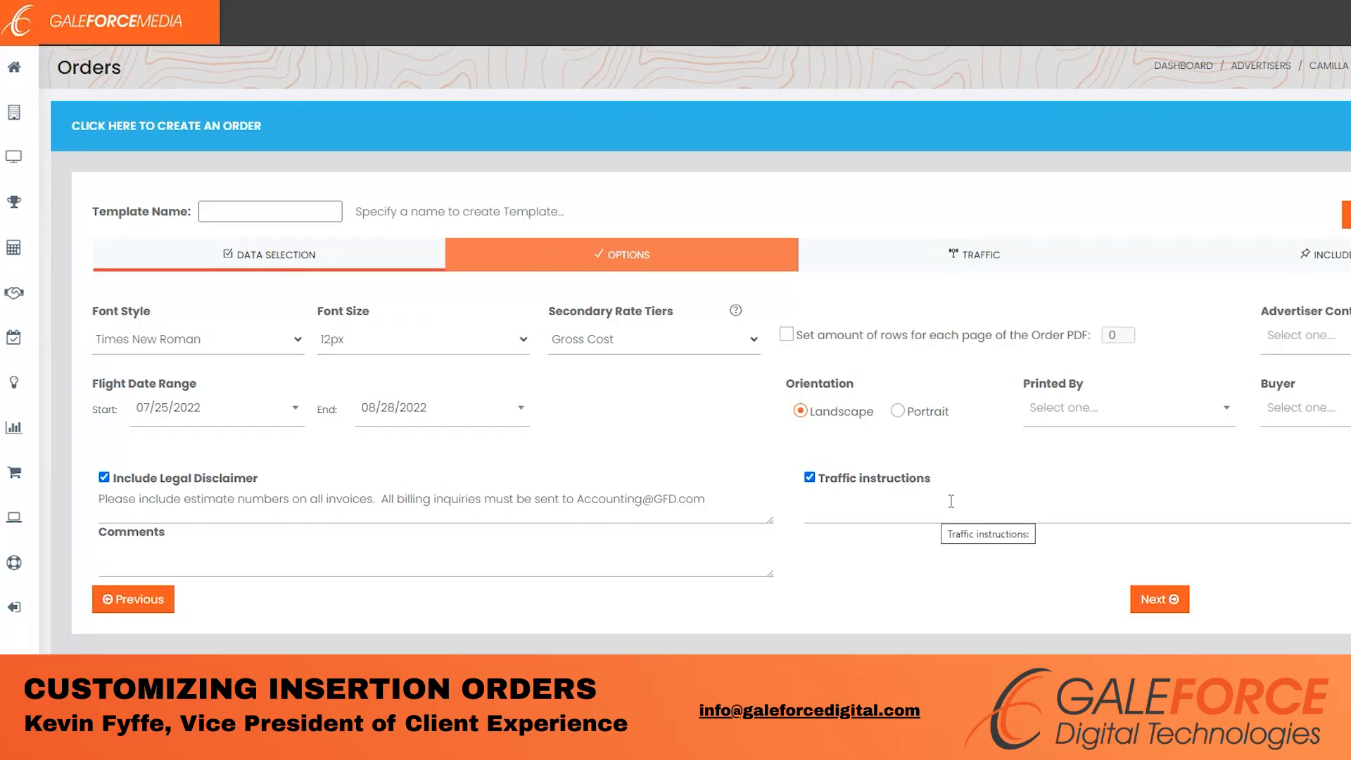
- Go through the Traffic step and advance to the Include step
left_click(1154, 598)
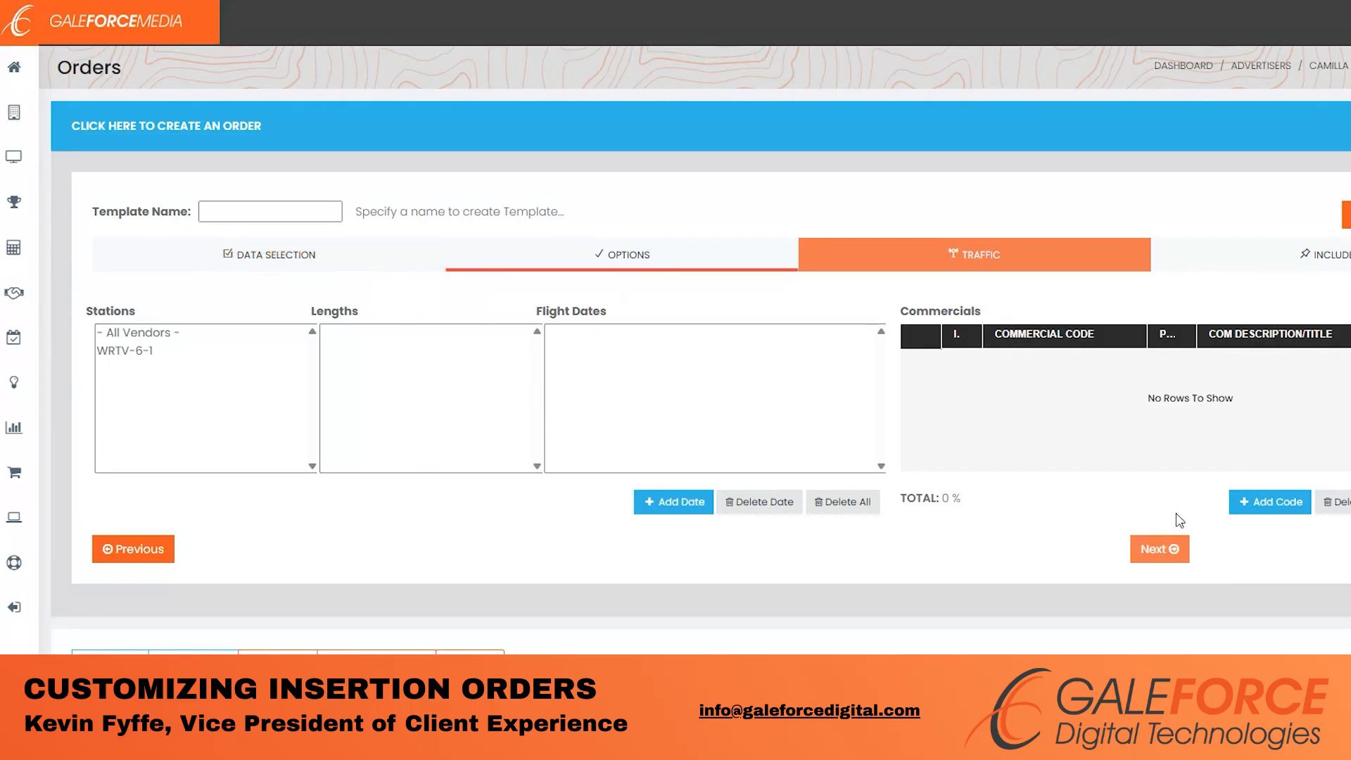
left_click(1168, 550)
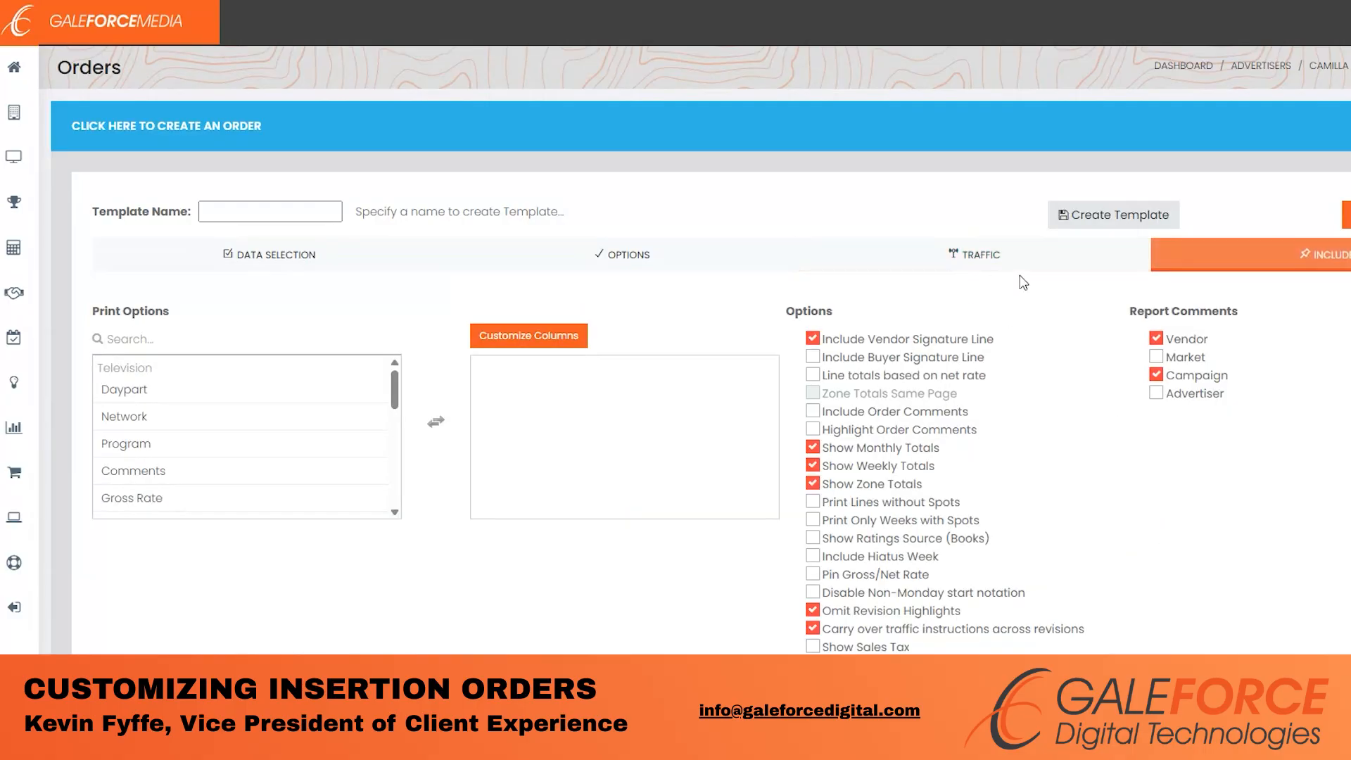
- Add Daypart, Program, Gross Rate, Gross Cost, Net Rate and Net Cost as Television print columns
scroll(1063, 321, "down", 1)
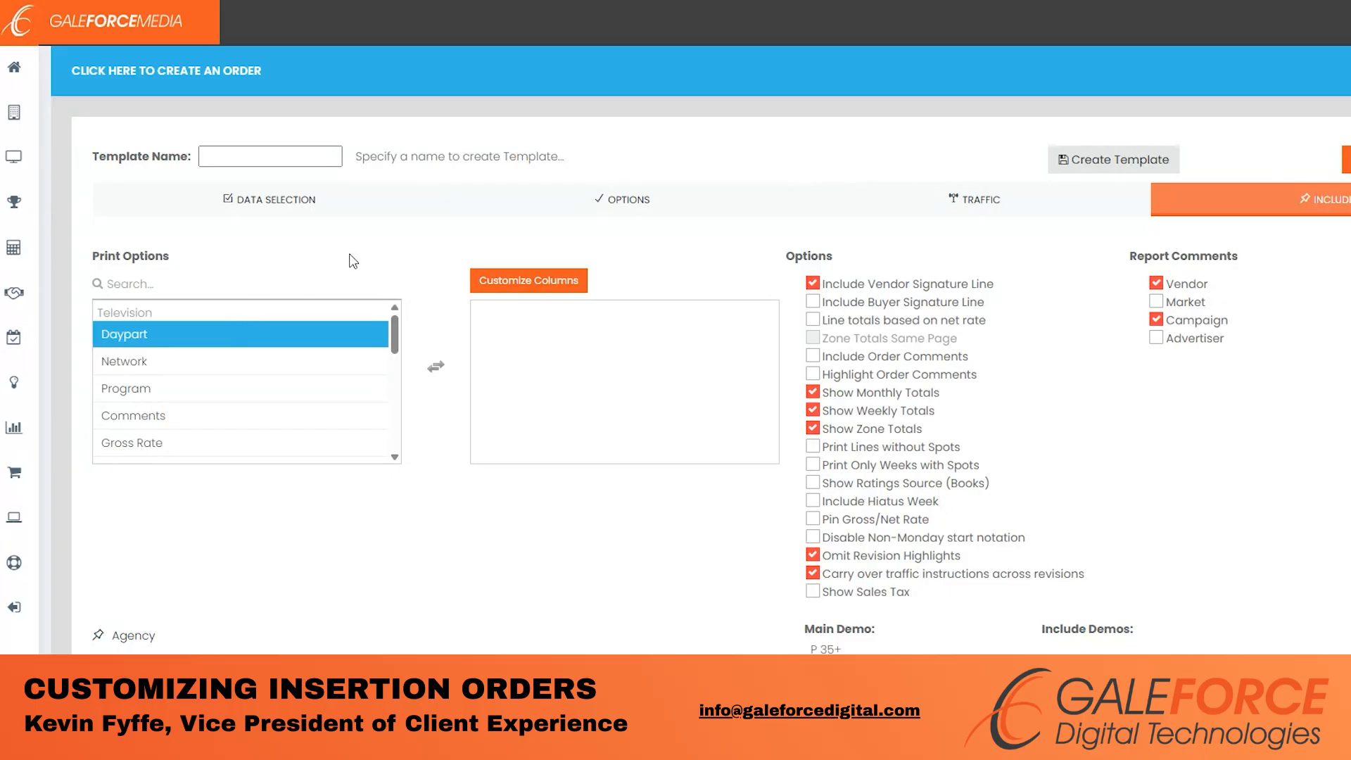
scroll(355, 224, "down", 1)
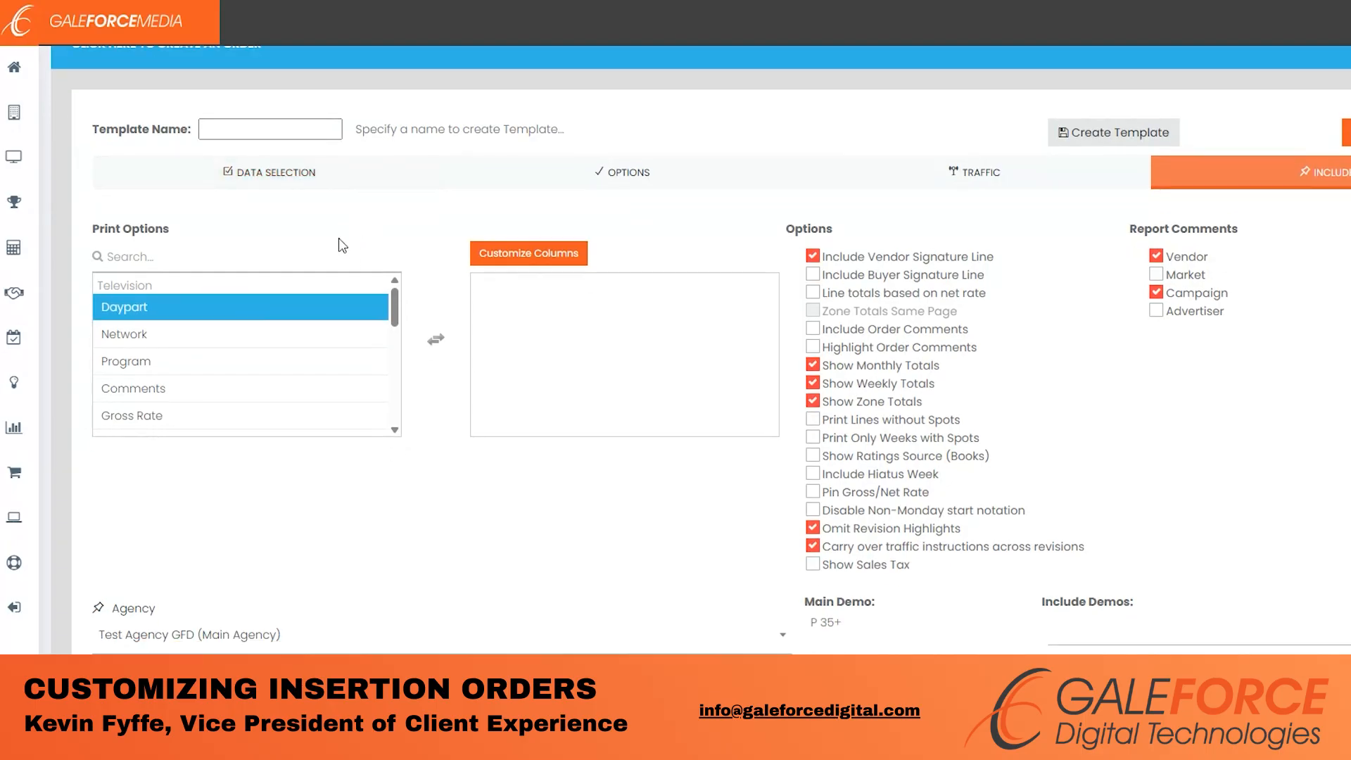
scroll(225, 367, "down", 2)
scroll(232, 377, "down", 4)
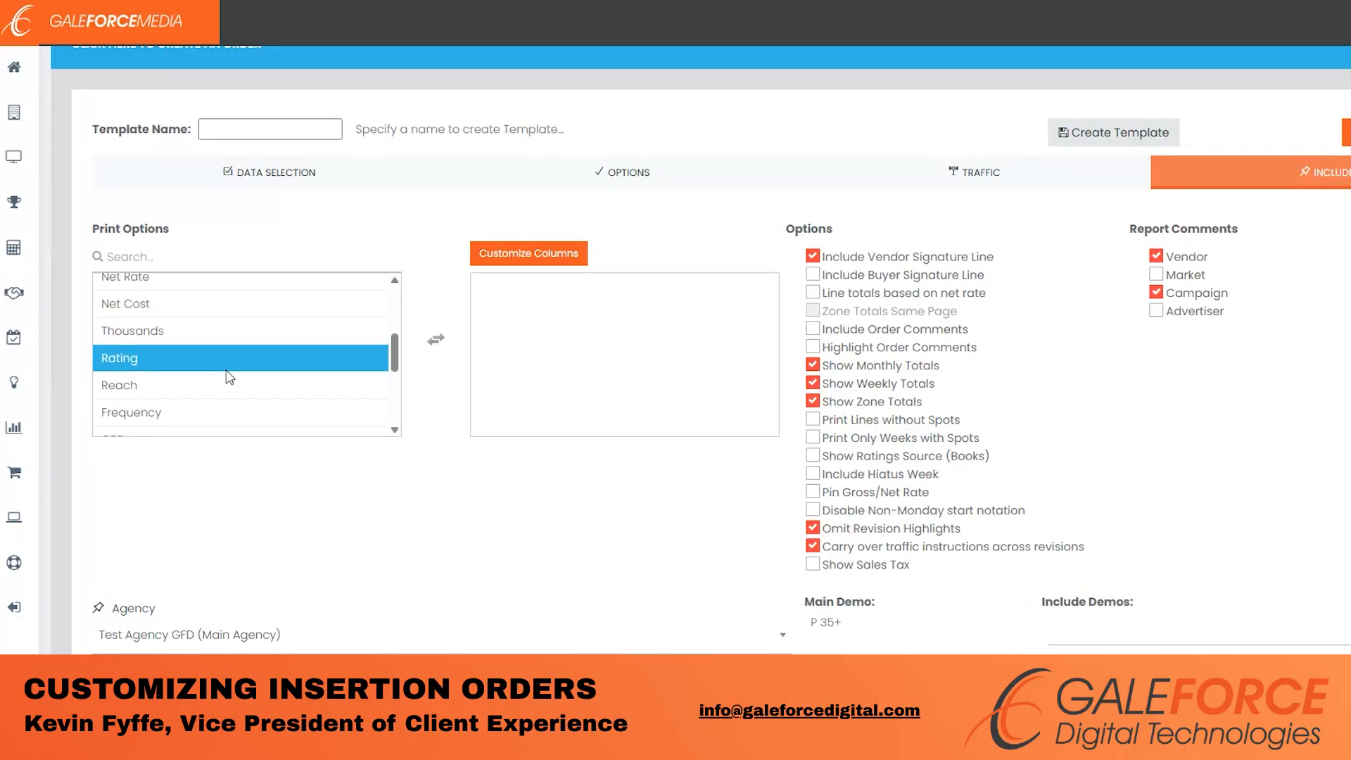
scroll(247, 368, "up", 6)
scroll(250, 355, "up", 2)
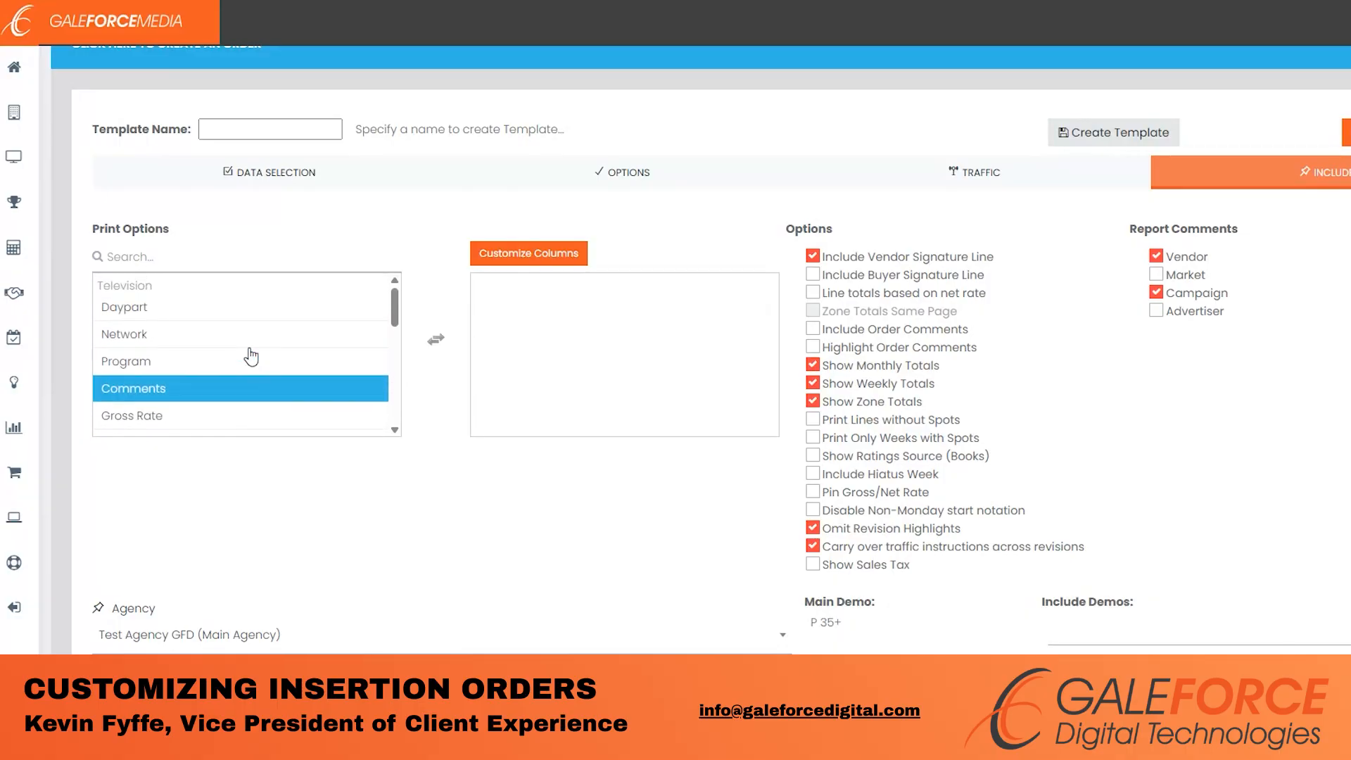
scroll(225, 352, "up", 1)
left_click(220, 364)
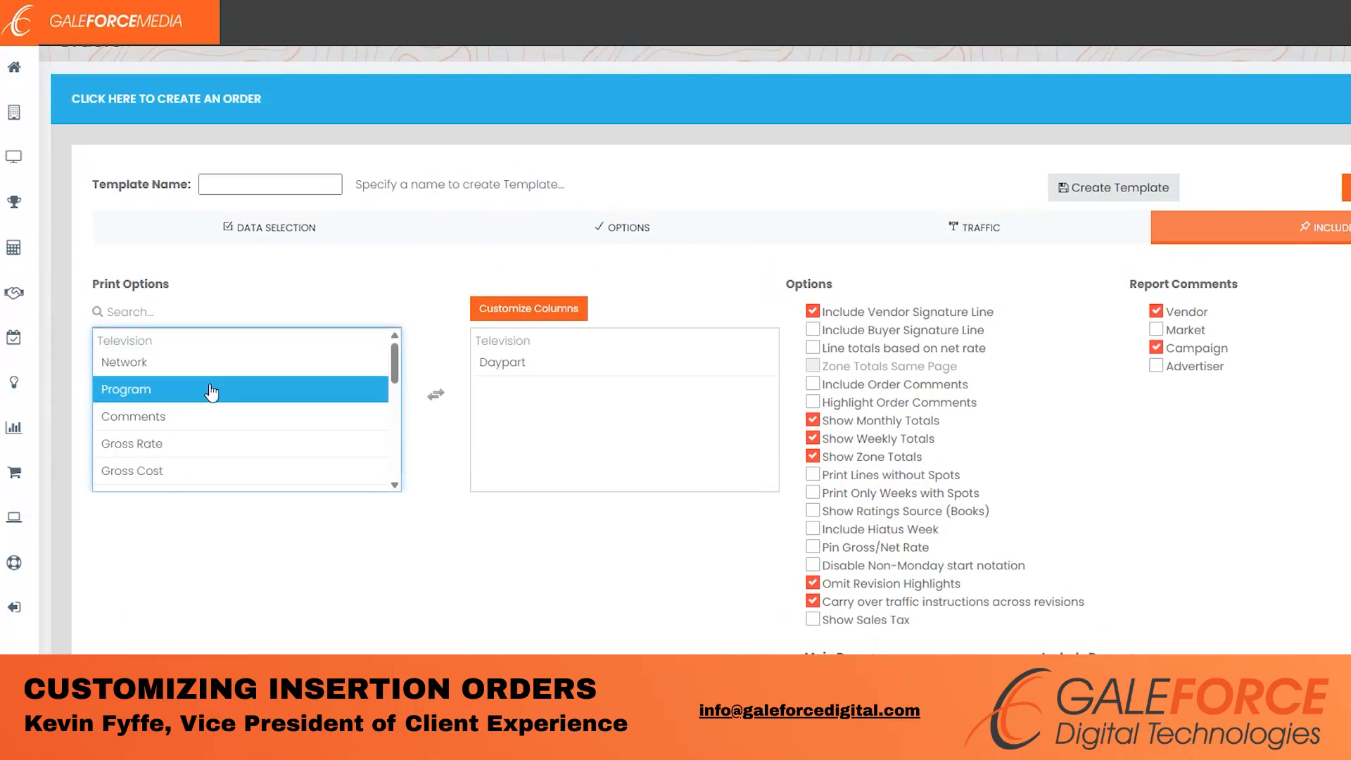
left_click(211, 391)
left_click(216, 418)
left_click(217, 418)
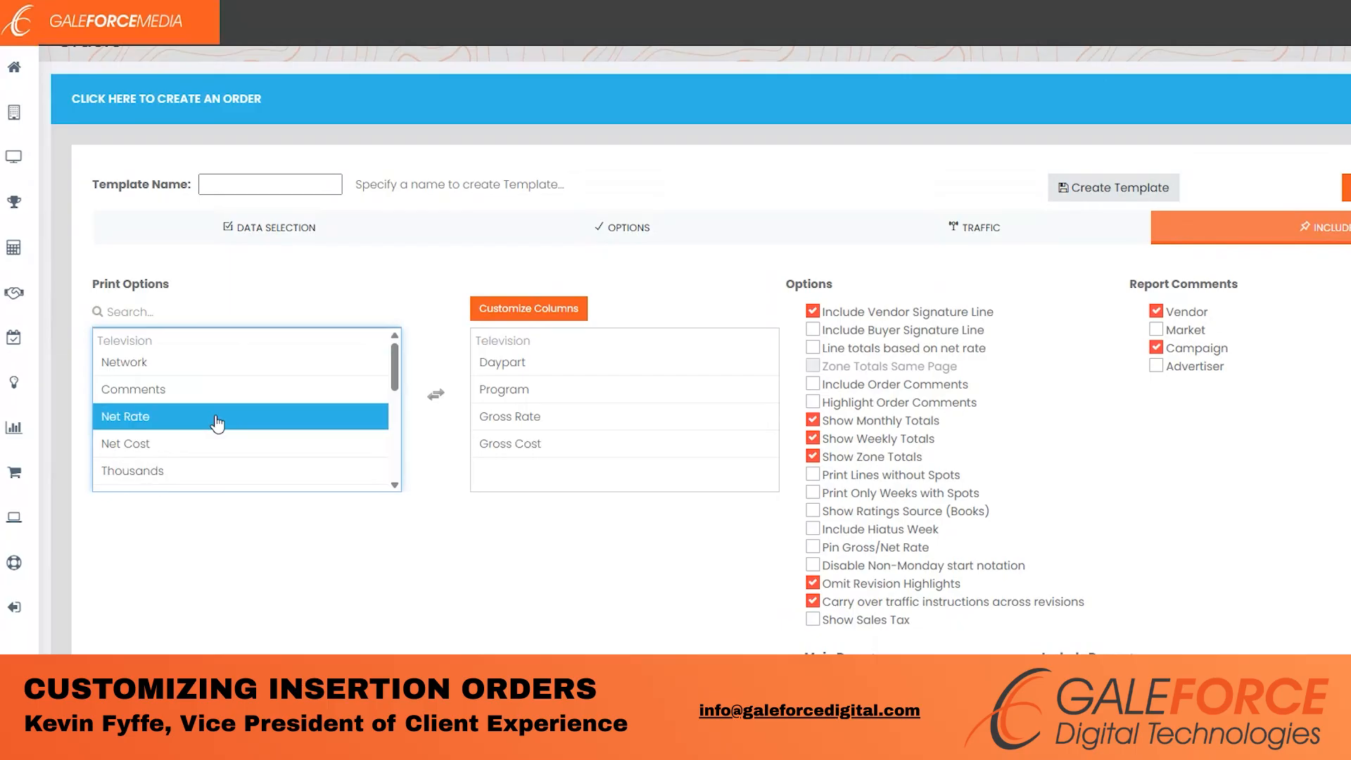
left_click(217, 419)
left_click(218, 422)
scroll(220, 428, "down", 3)
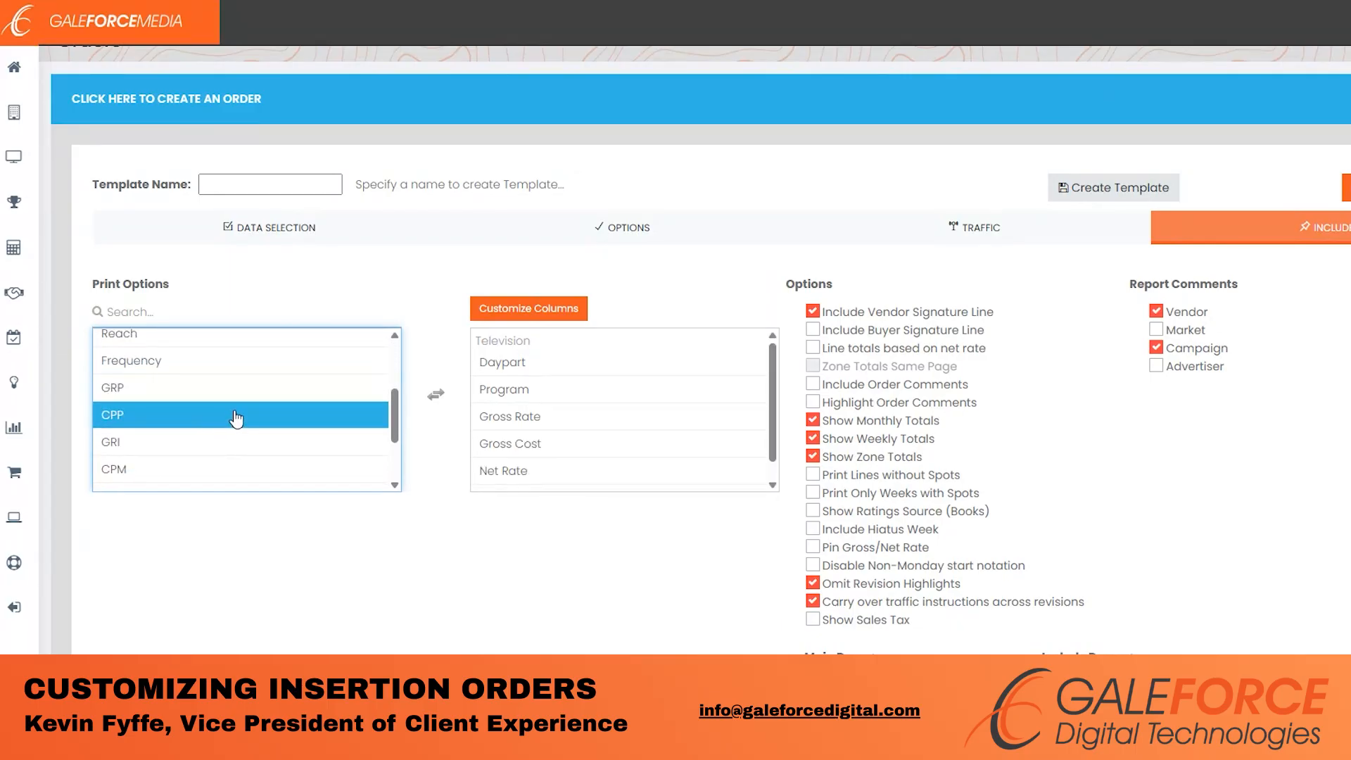
scroll(236, 418, "down", 2)
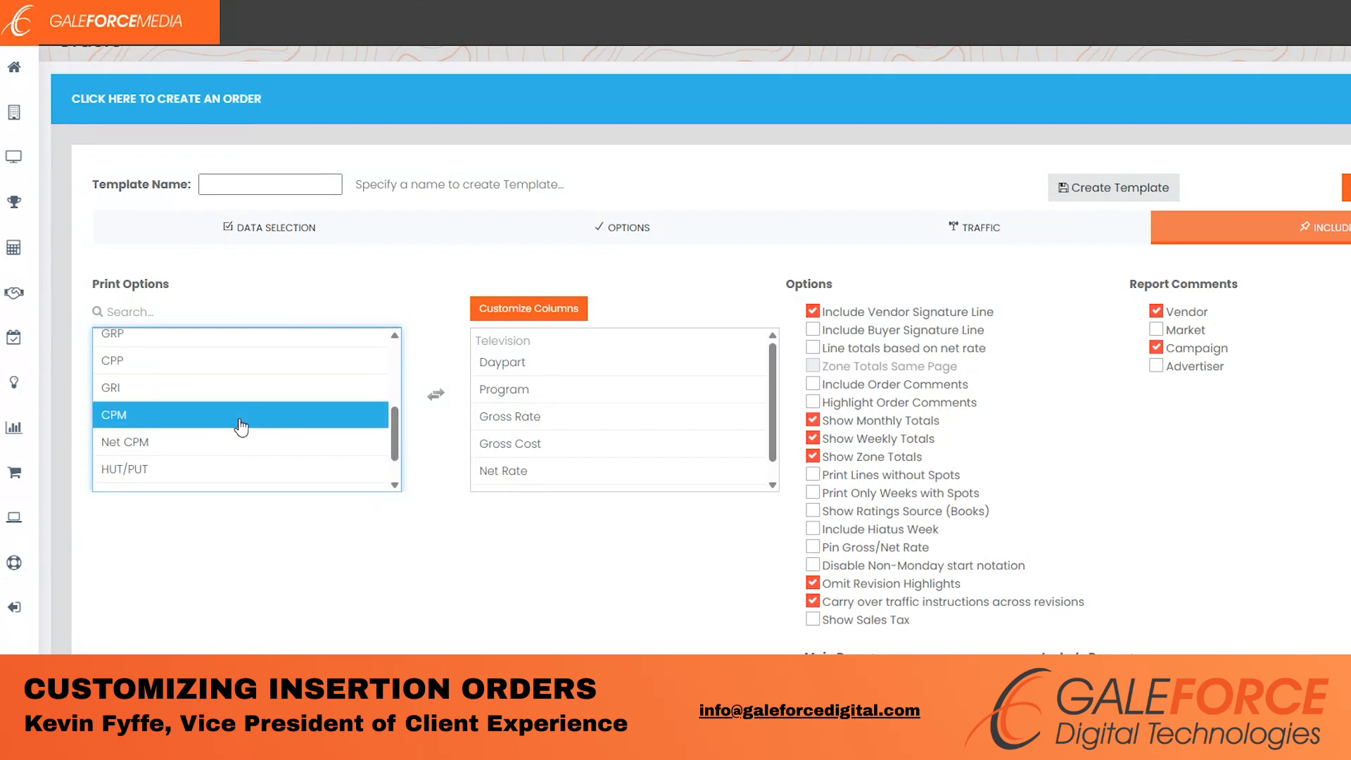
scroll(241, 420, "up", 3)
scroll(266, 407, "up", 3)
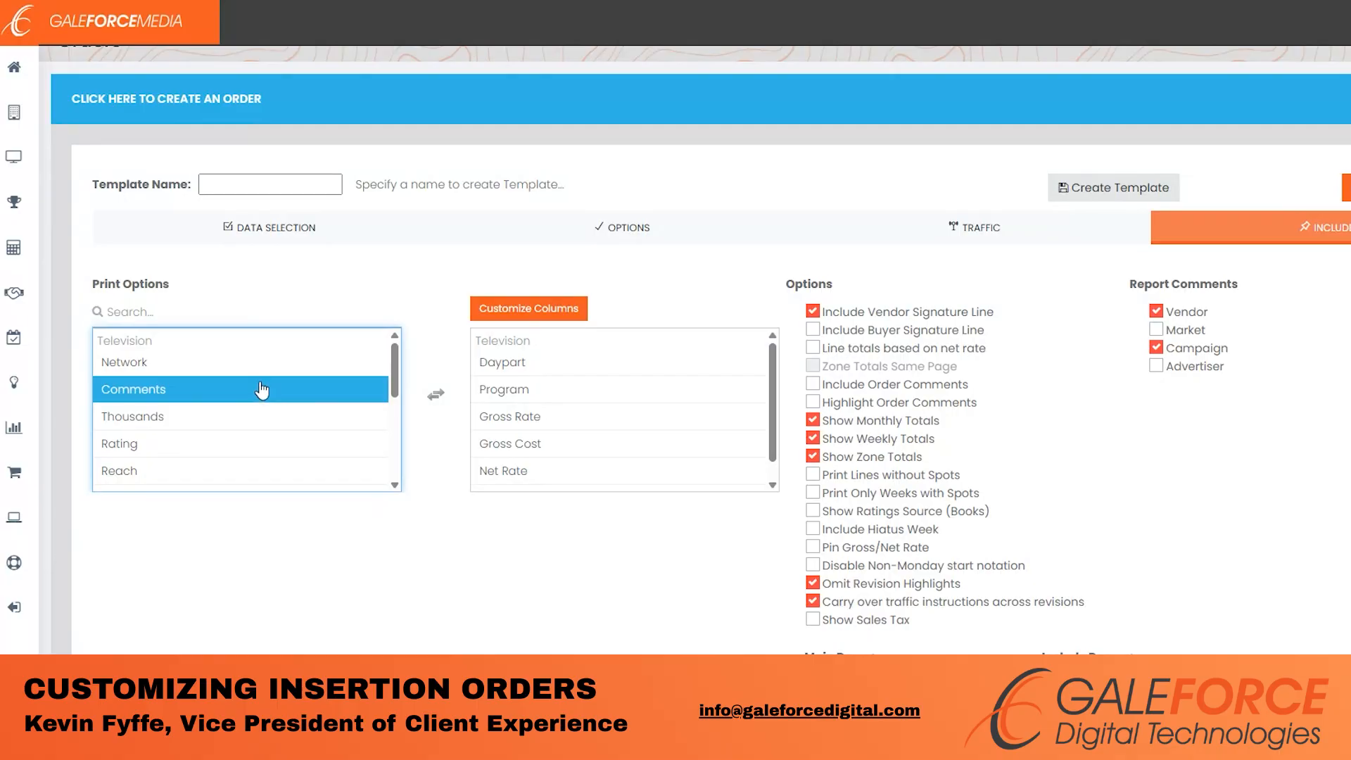
- Add Comments as a print column after Program and check Include Order Comments
double_click(164, 395)
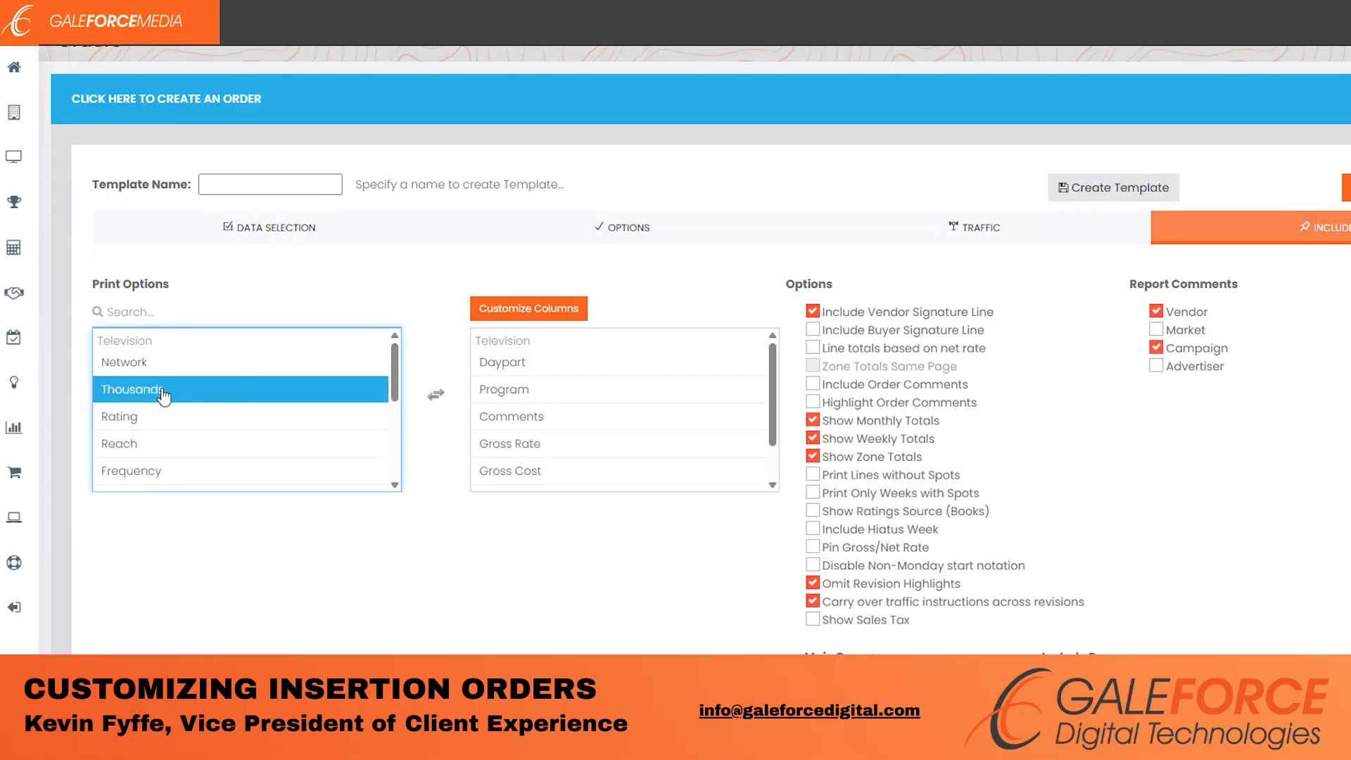
left_click(189, 359)
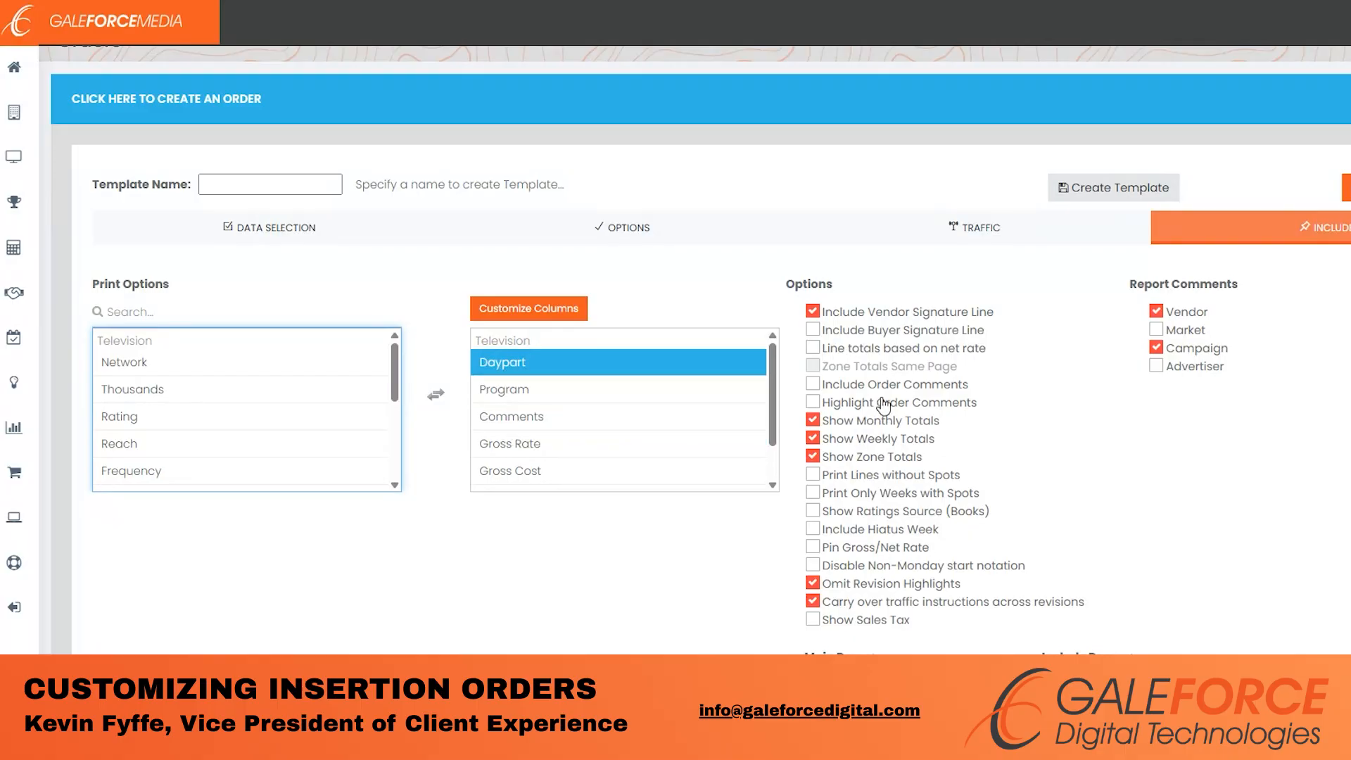
left_click(813, 384)
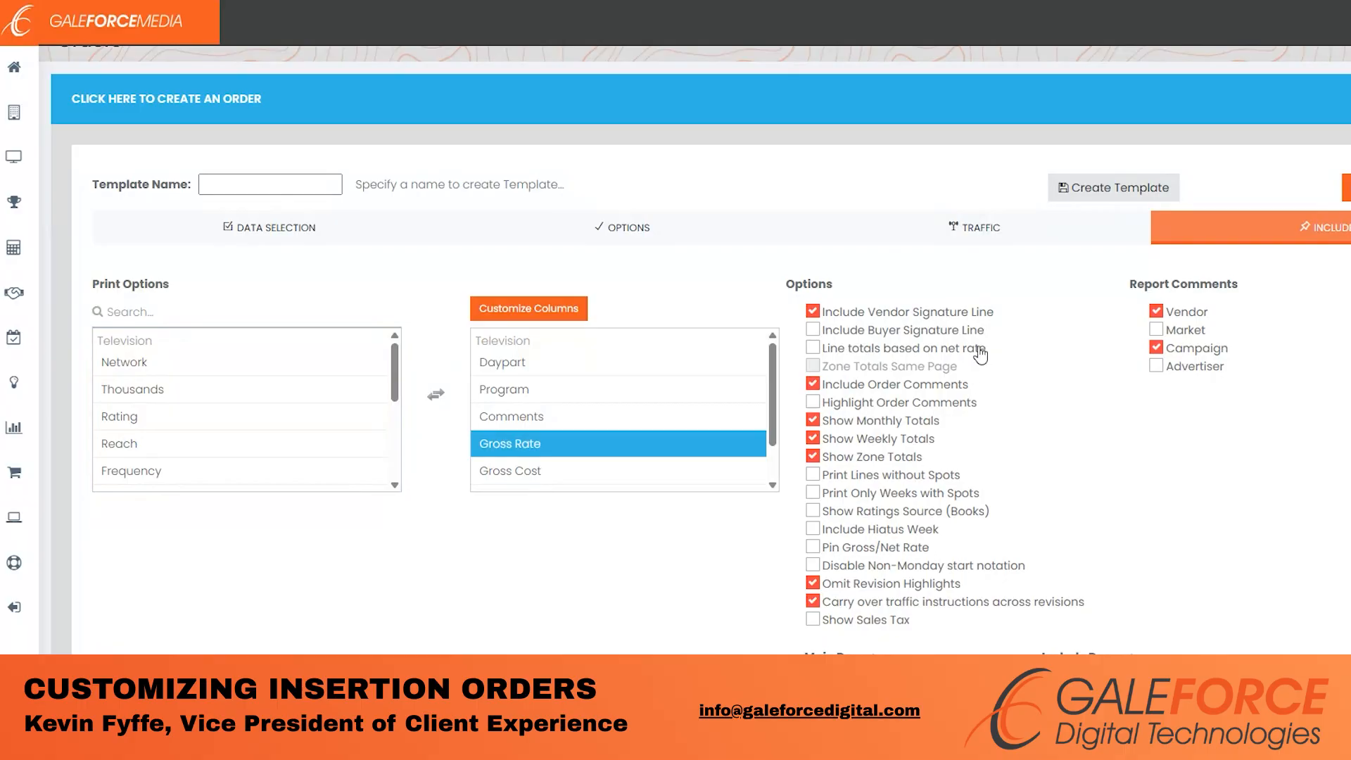
- After revisiting the Options step, uncheck Show Weekly Totals and Show Zone Totals on Include
left_click(618, 233)
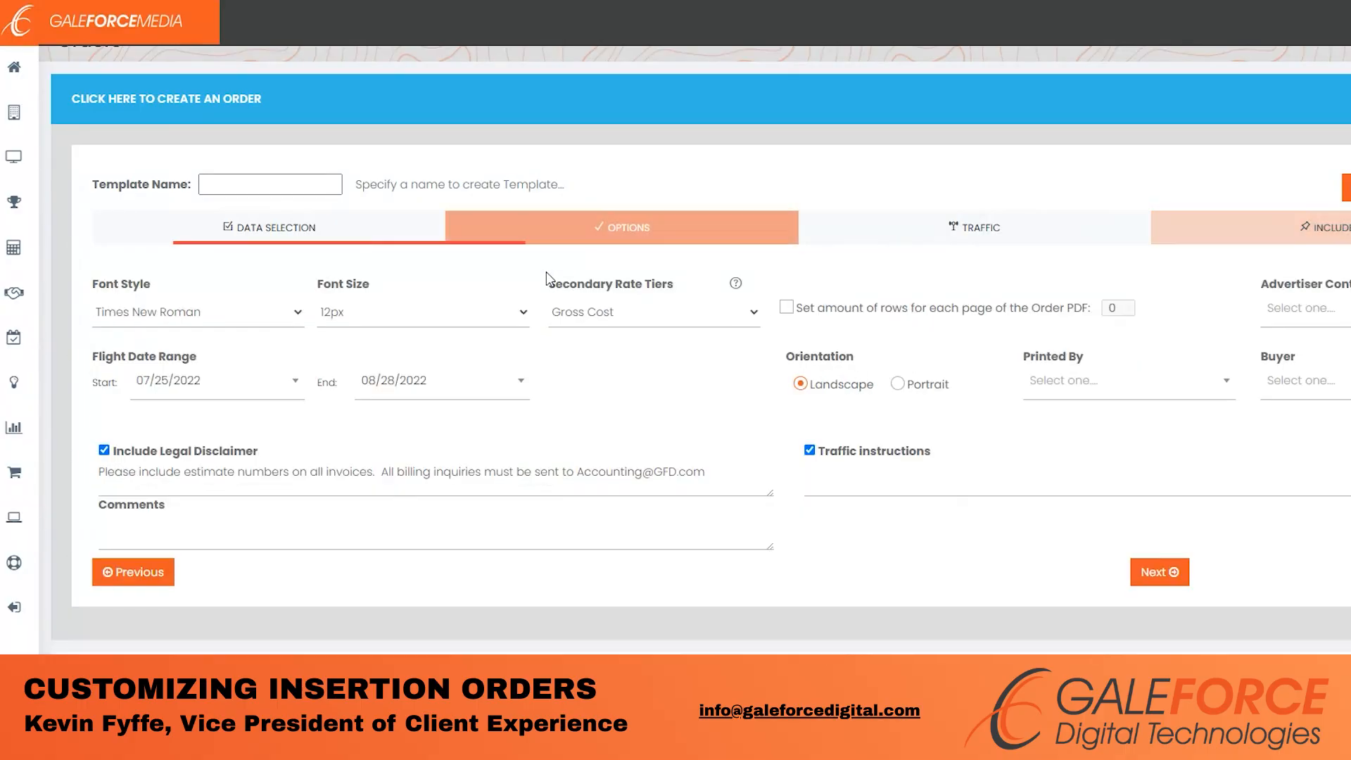
left_click(148, 523)
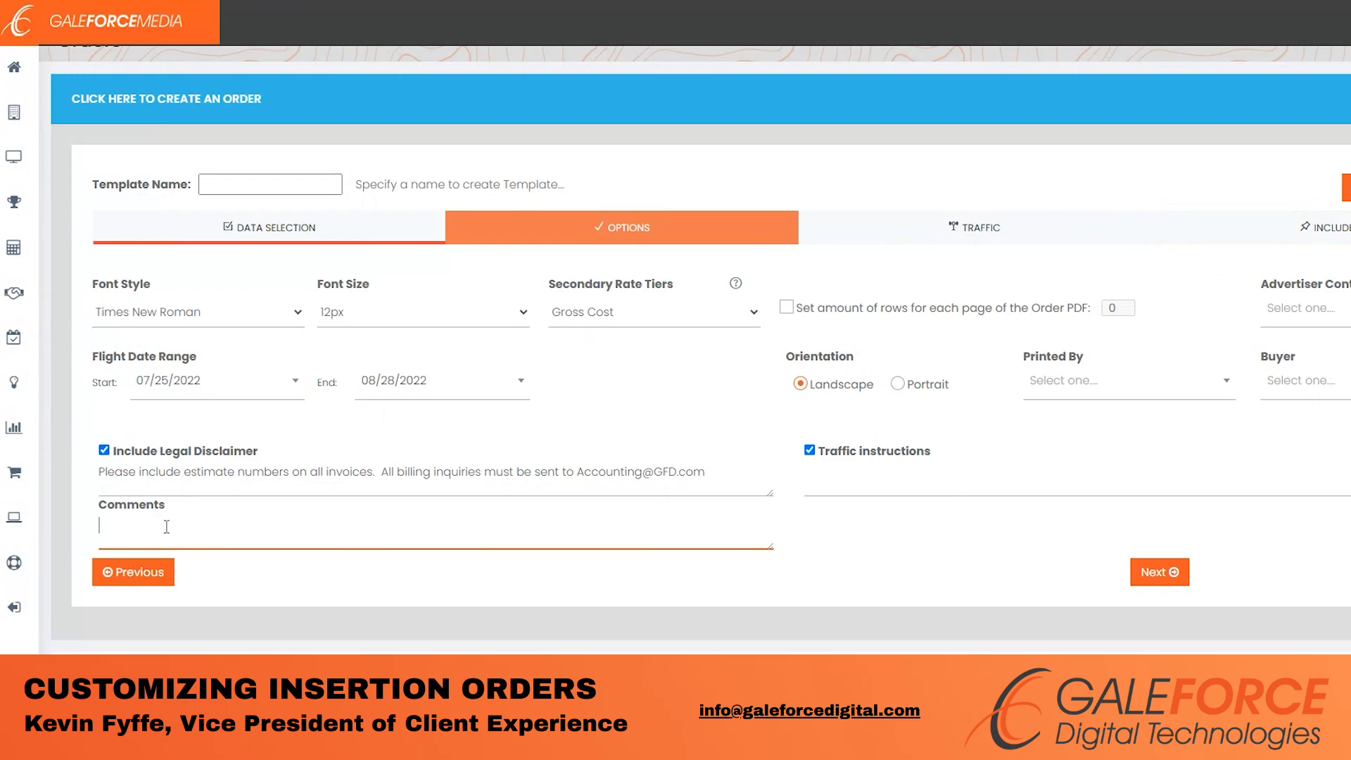
left_click(1292, 222)
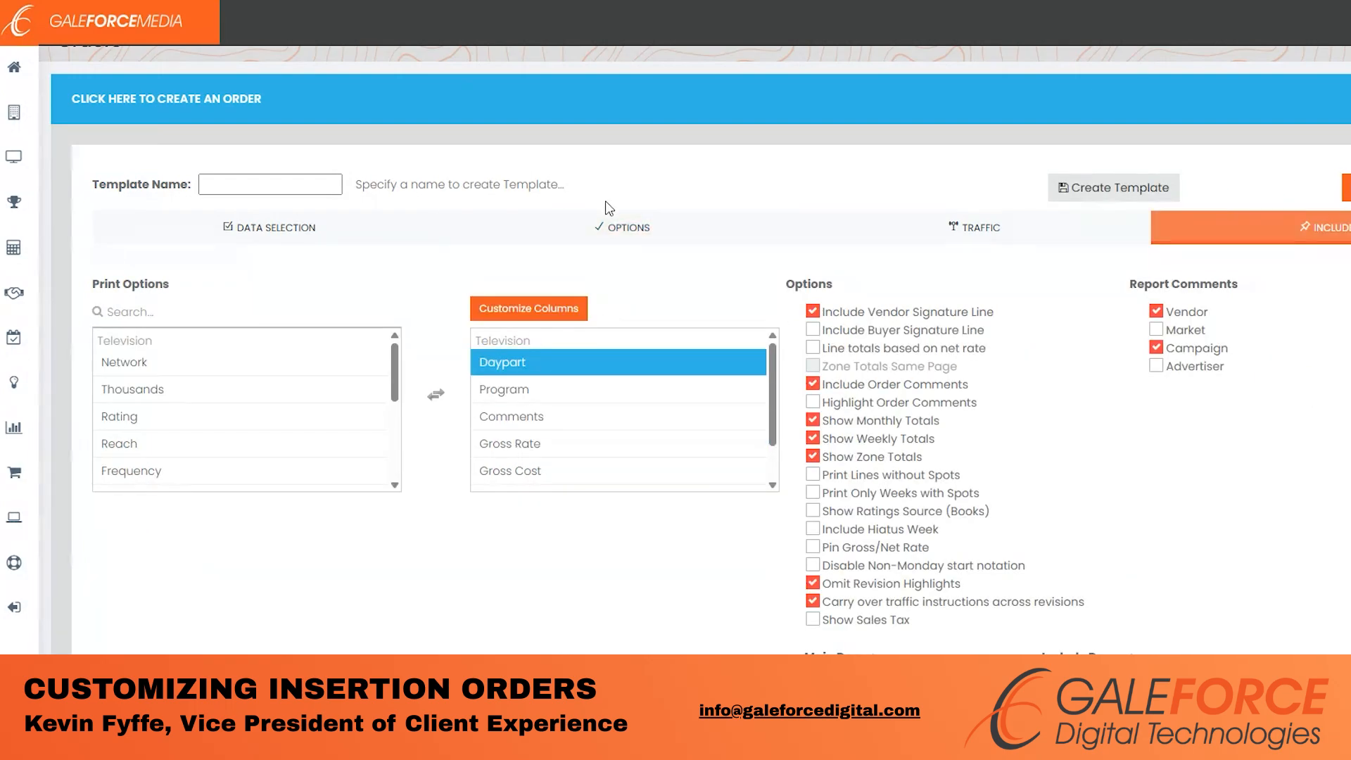
left_click(610, 222)
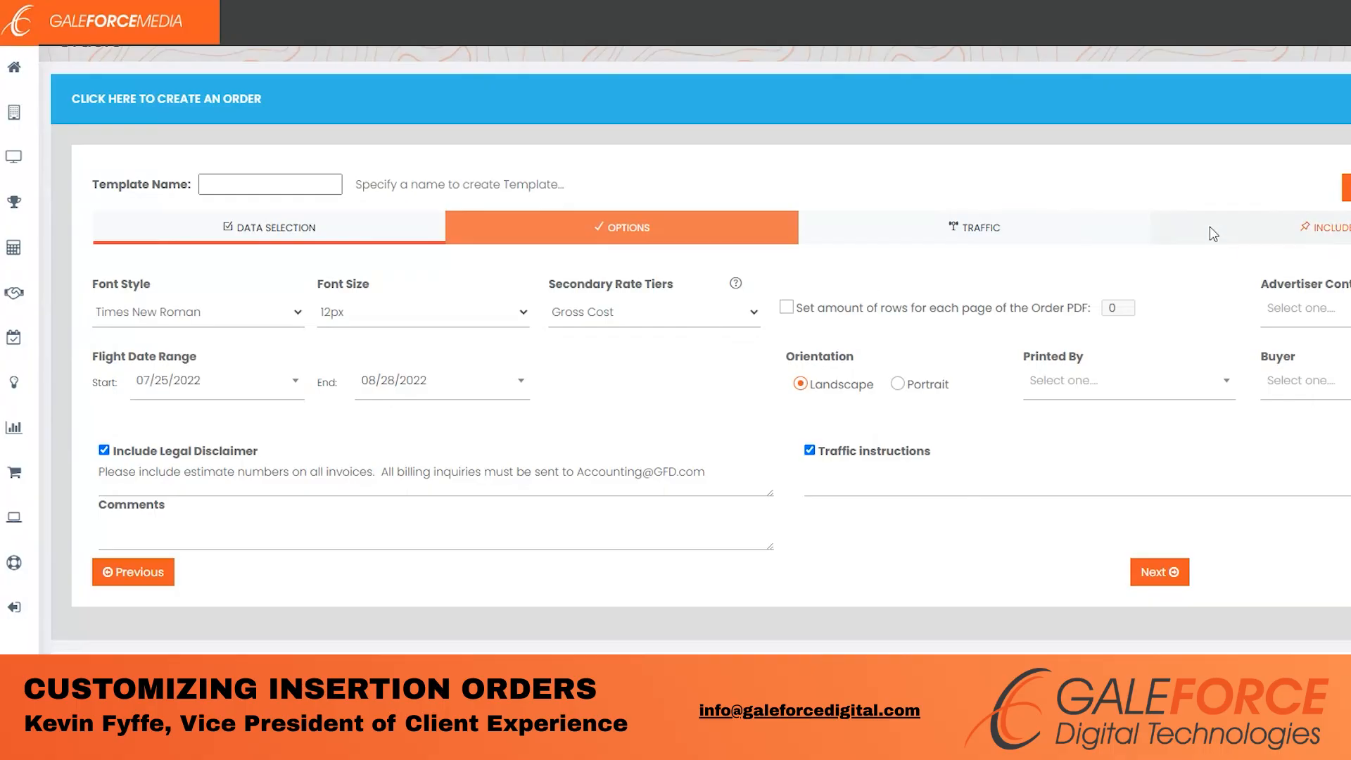
left_click(1212, 232)
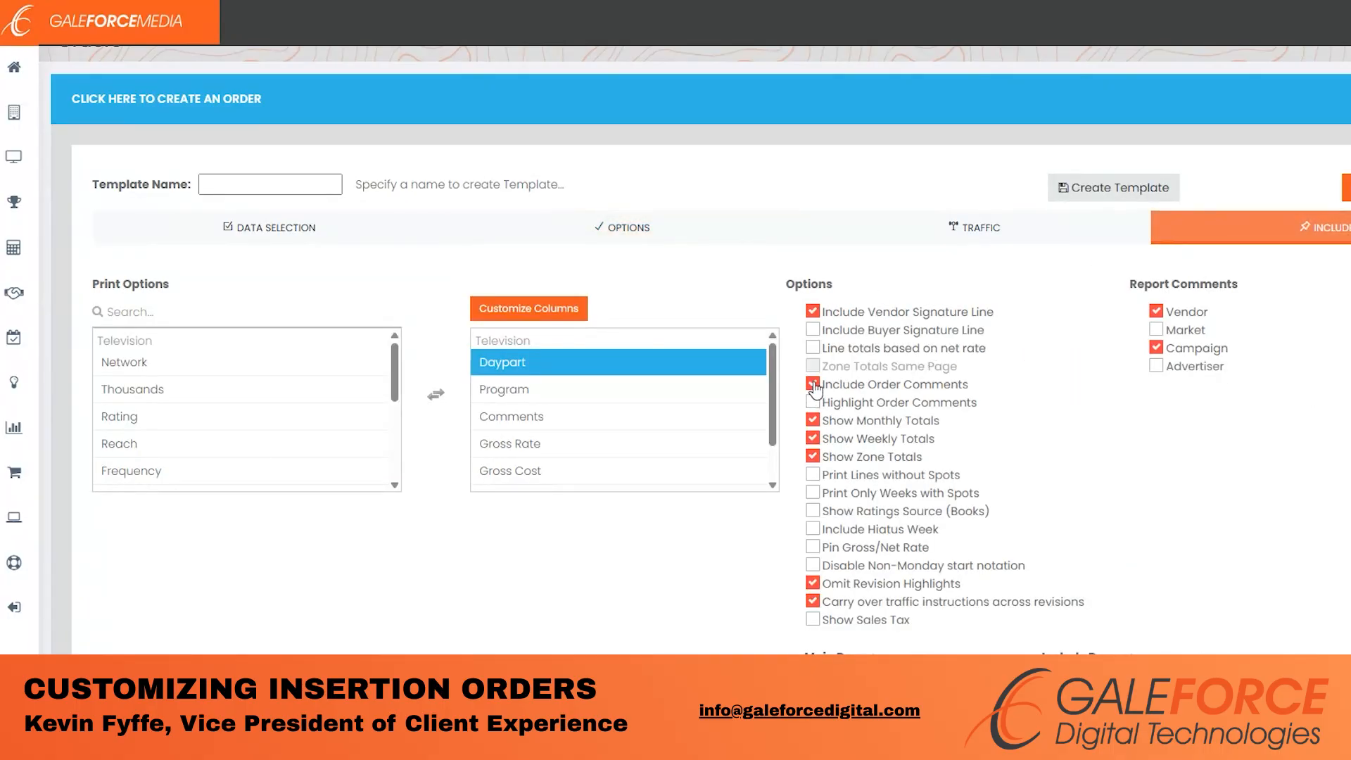
left_click(817, 440)
left_click(815, 457)
- Clear Campaign from Report Comments, checking and then unchecking Advertiser so only Vendor remains
left_click(1157, 348)
left_click(1158, 369)
left_click(1156, 367)
- Move Agency Logo, Estimate No and Agency Info into the selected Header Options
scroll(695, 349, "down", 2)
scroll(809, 370, "down", 3)
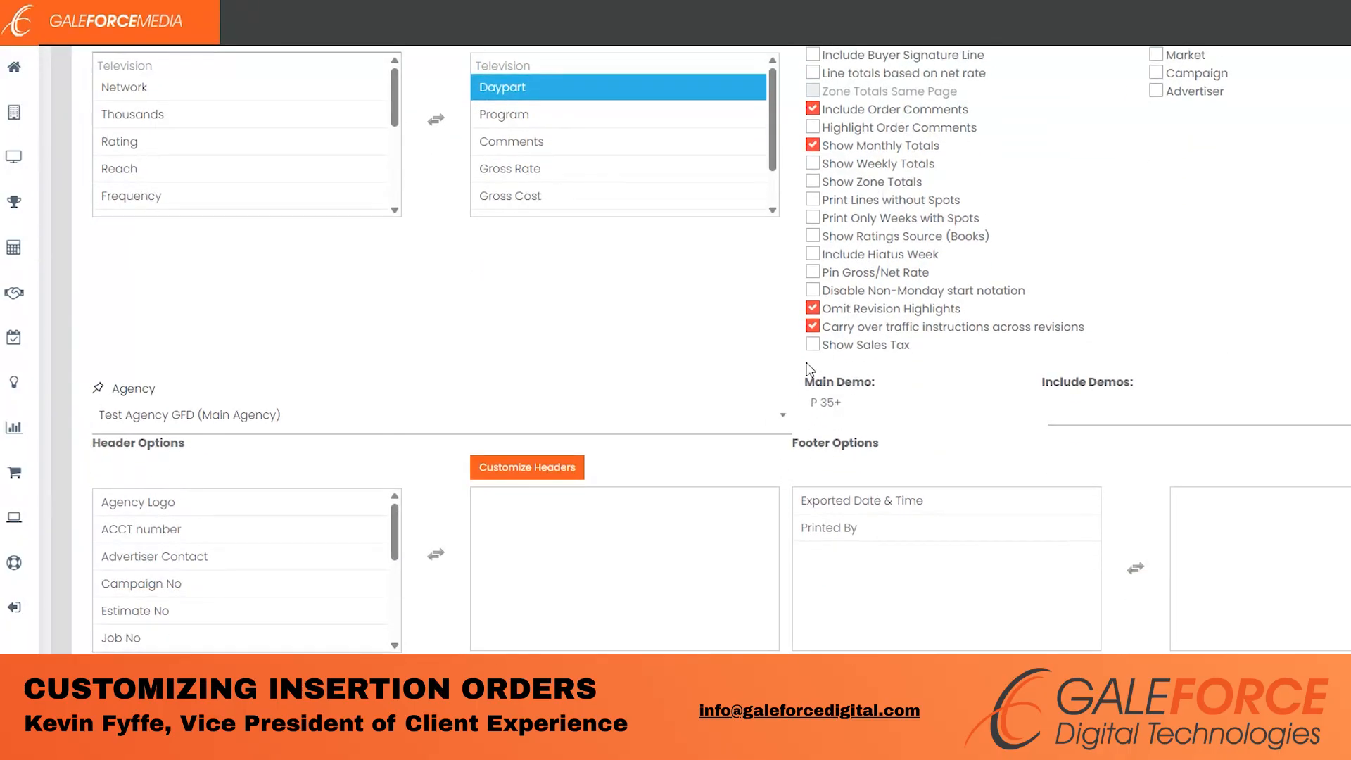
left_click(216, 528)
double_click(213, 509)
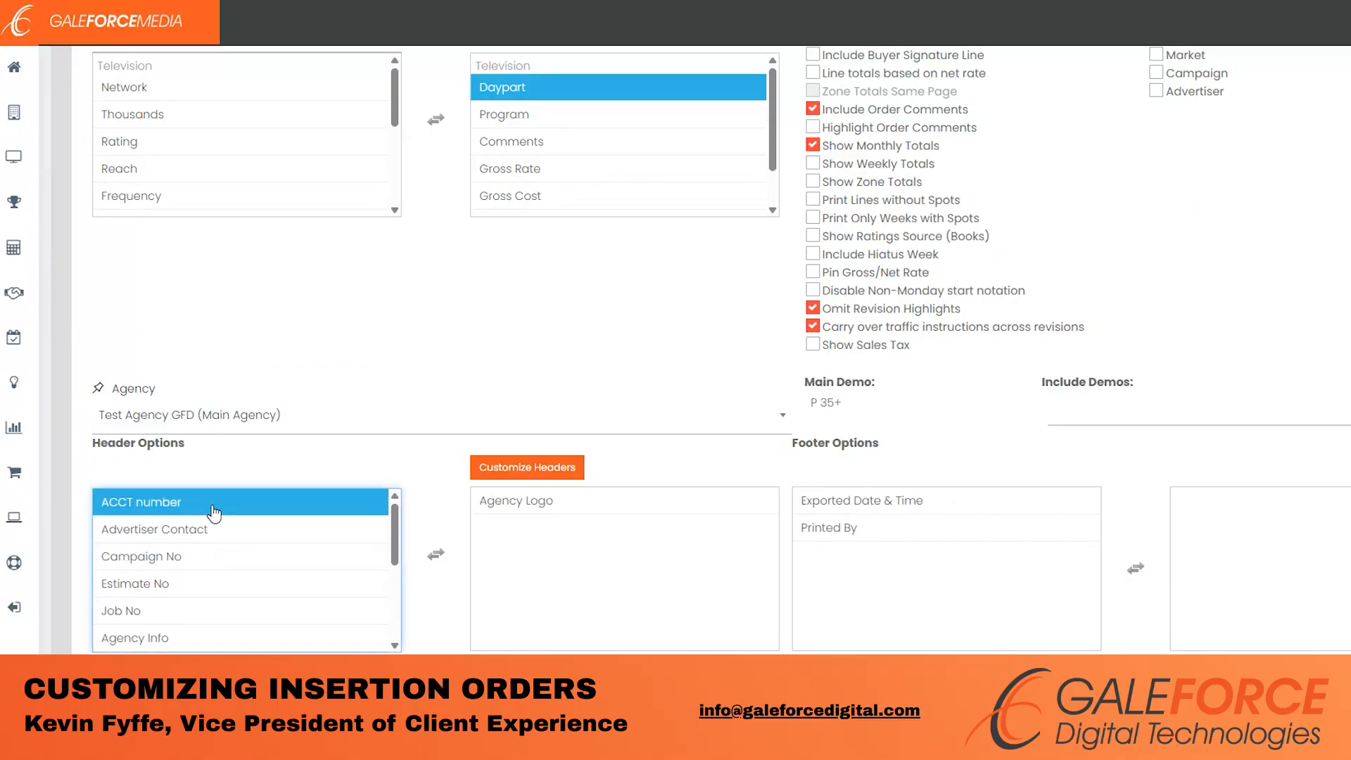
double_click(213, 586)
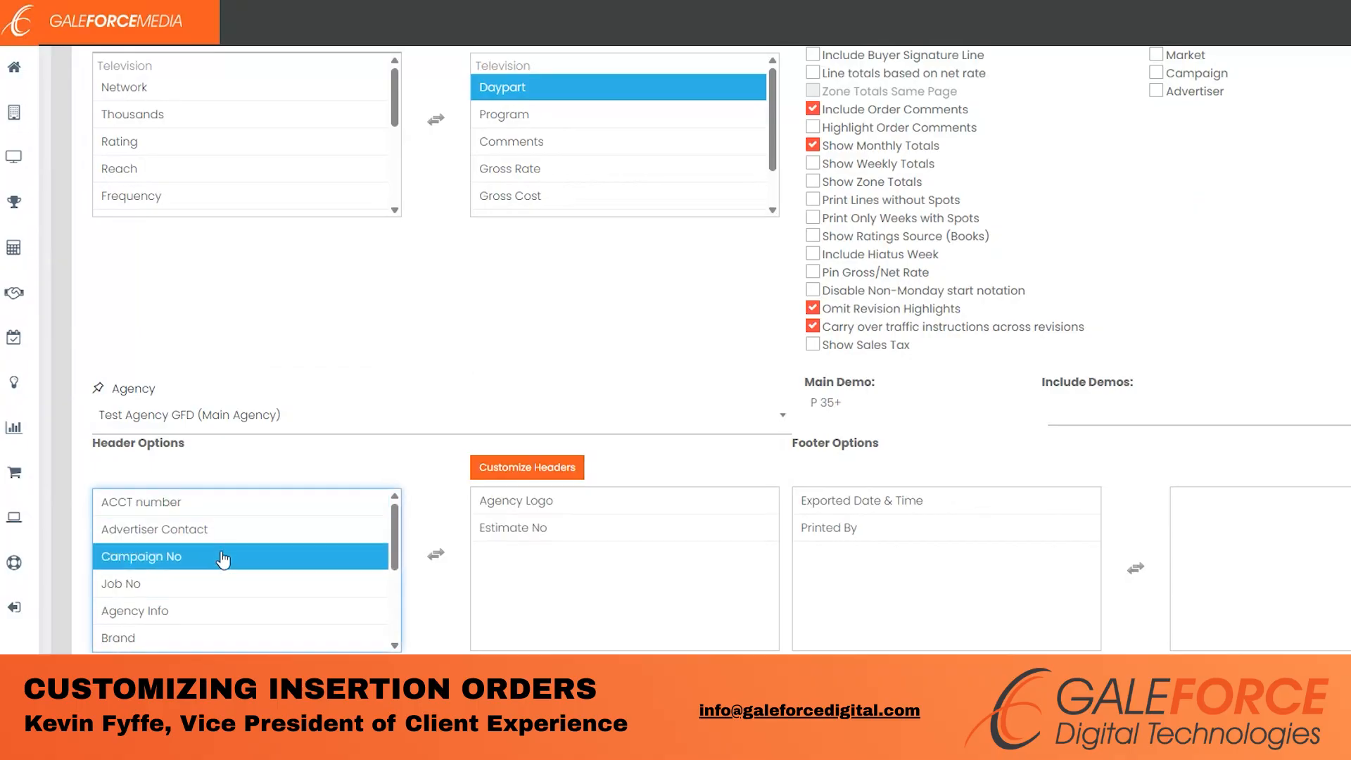
double_click(218, 601)
scroll(541, 440, "up", 3)
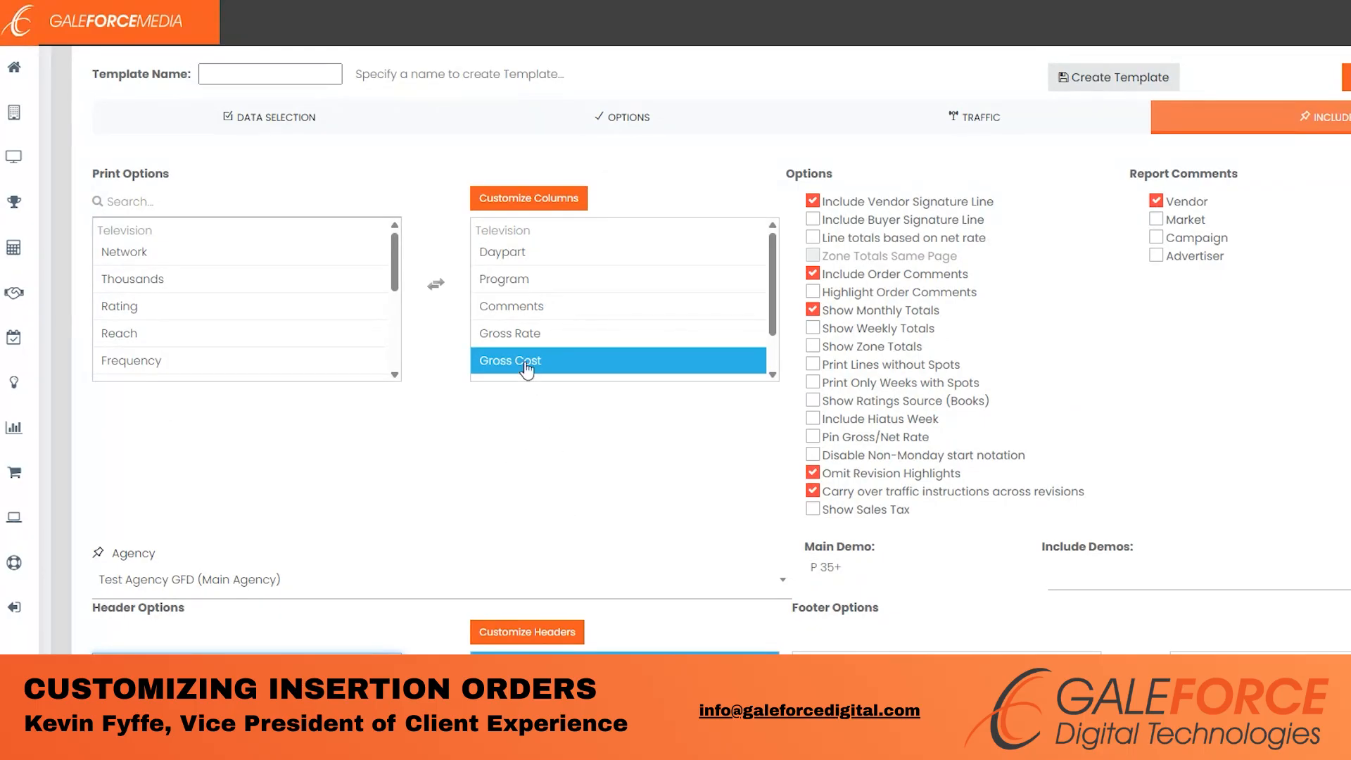
- In Customize Columns, move Net before Gross, reorder another column, narrow the totals column, and apply
left_click(507, 202)
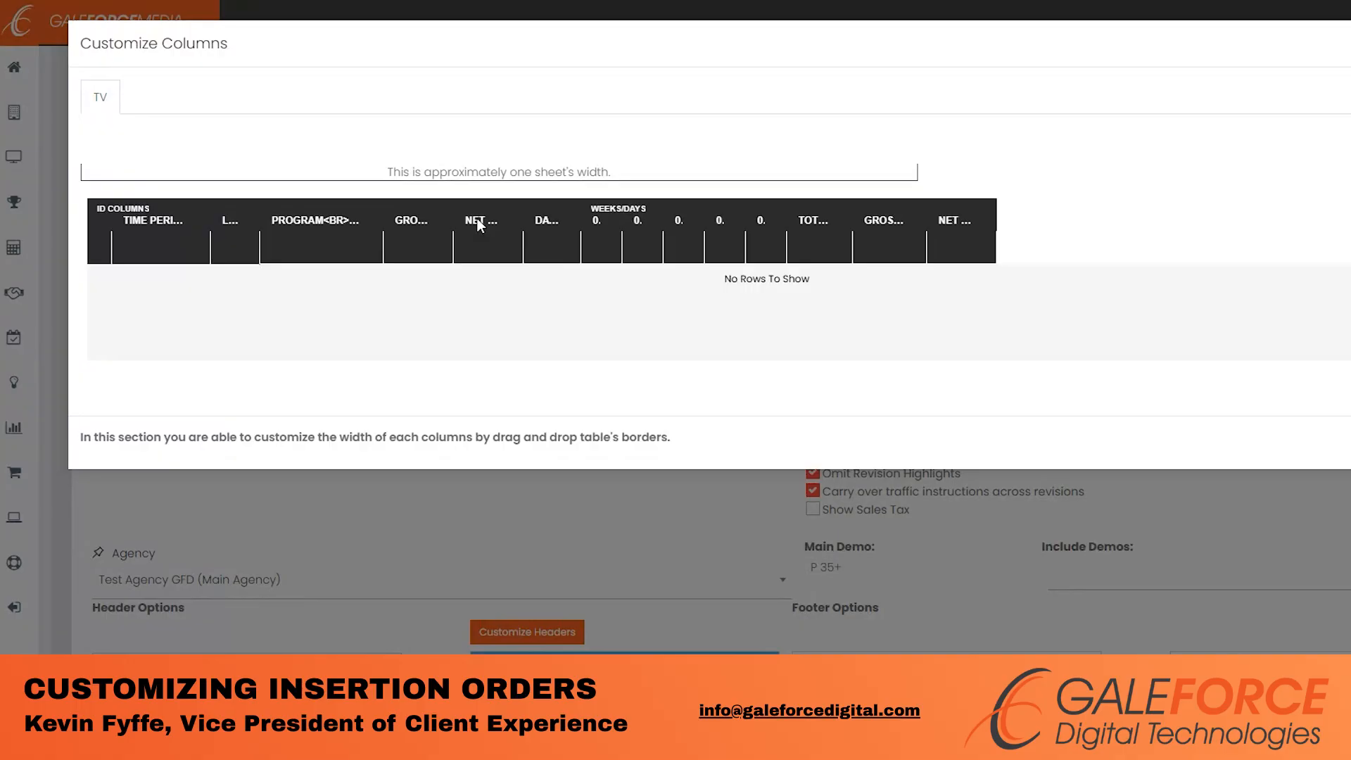
left_click_drag(483, 219, 433, 207)
left_click_drag(539, 222, 414, 211)
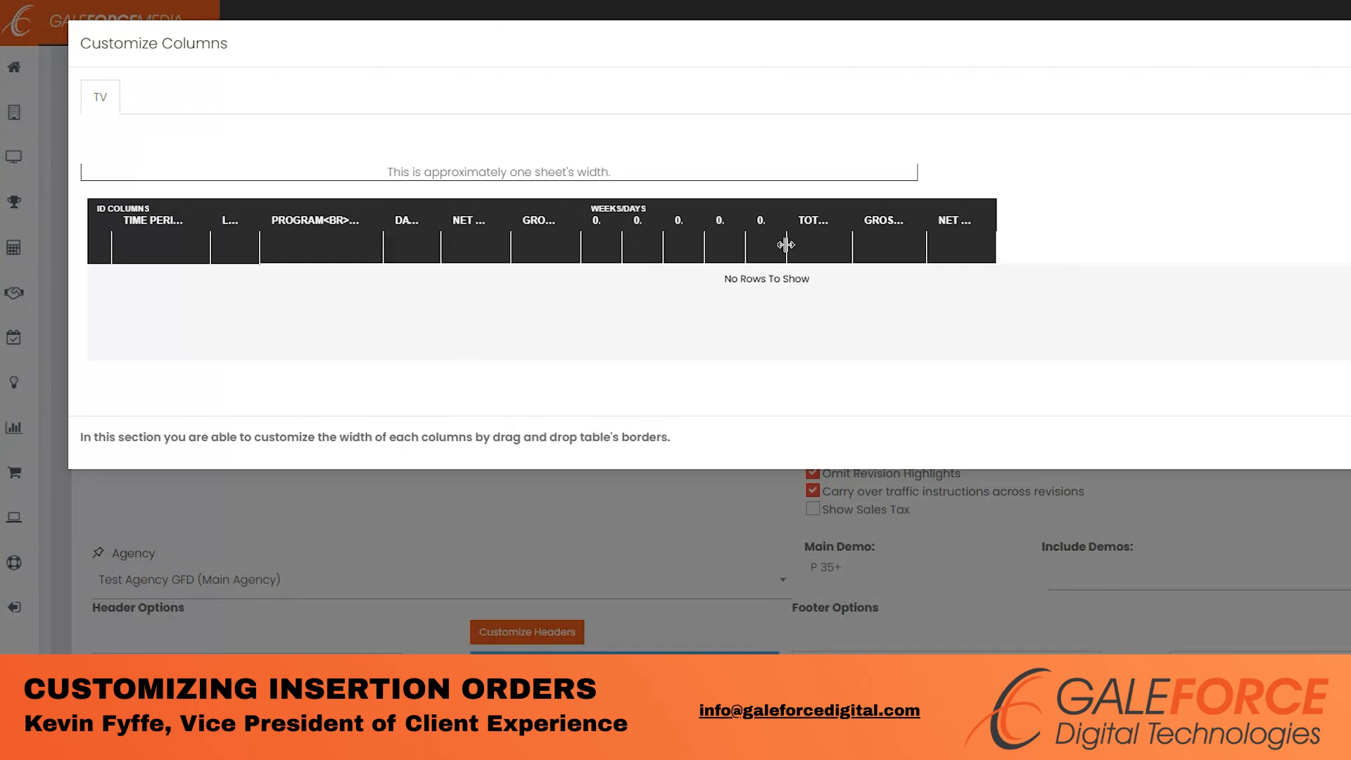
left_click_drag(786, 244, 890, 242)
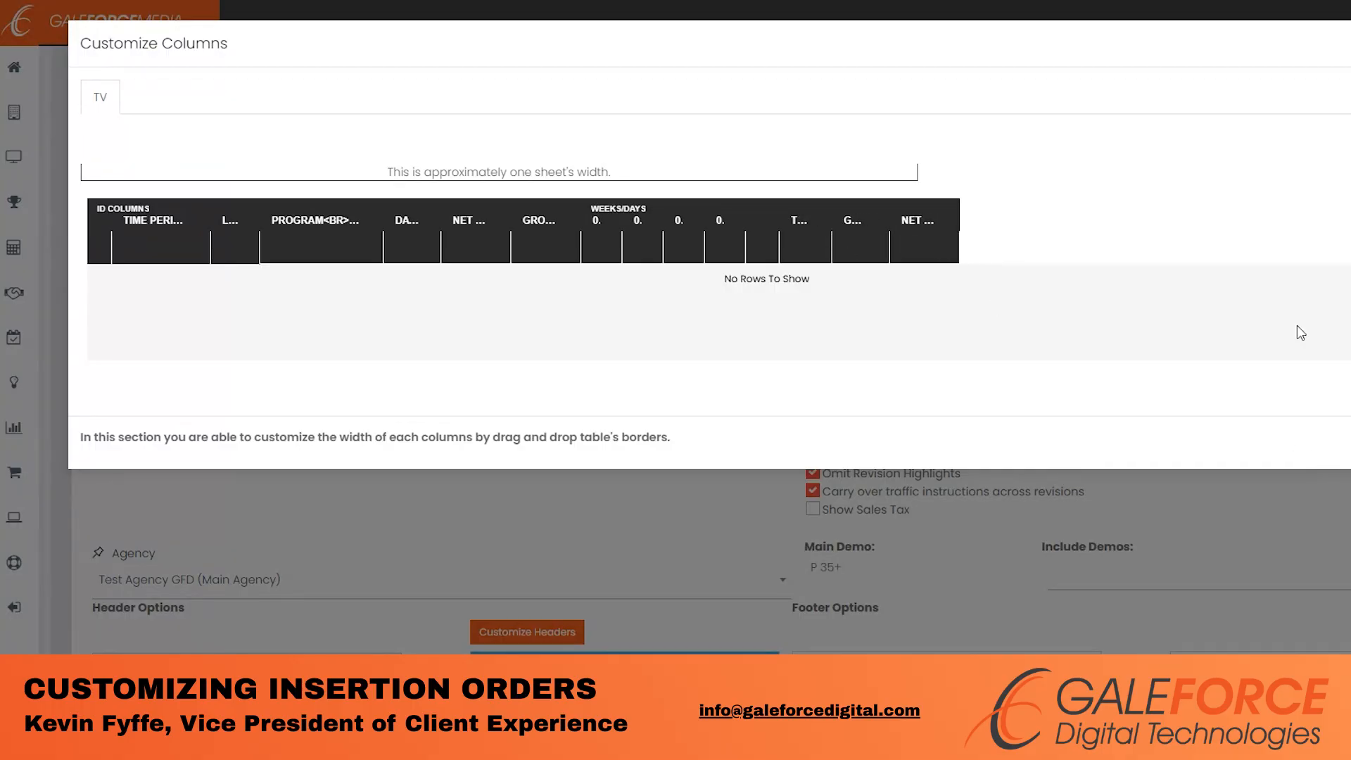
key("Escape")
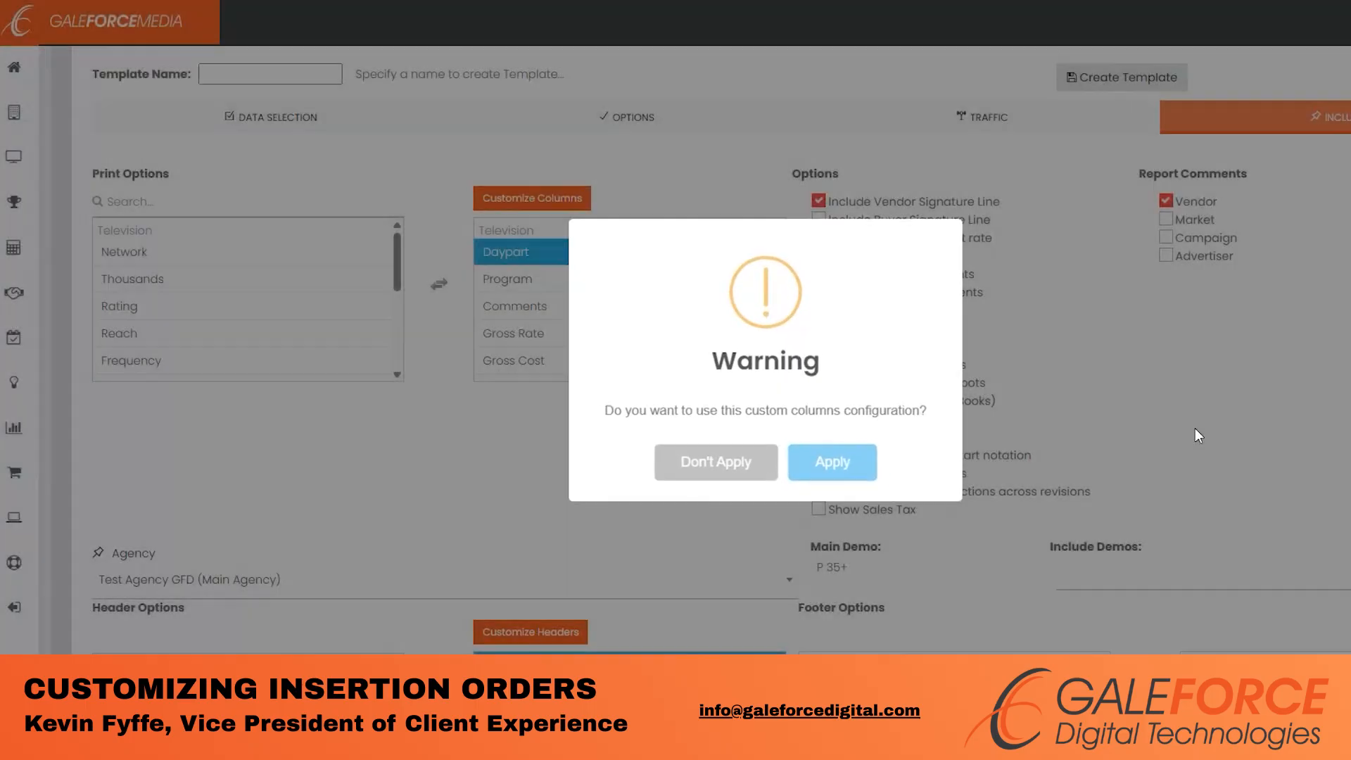
left_click(815, 470)
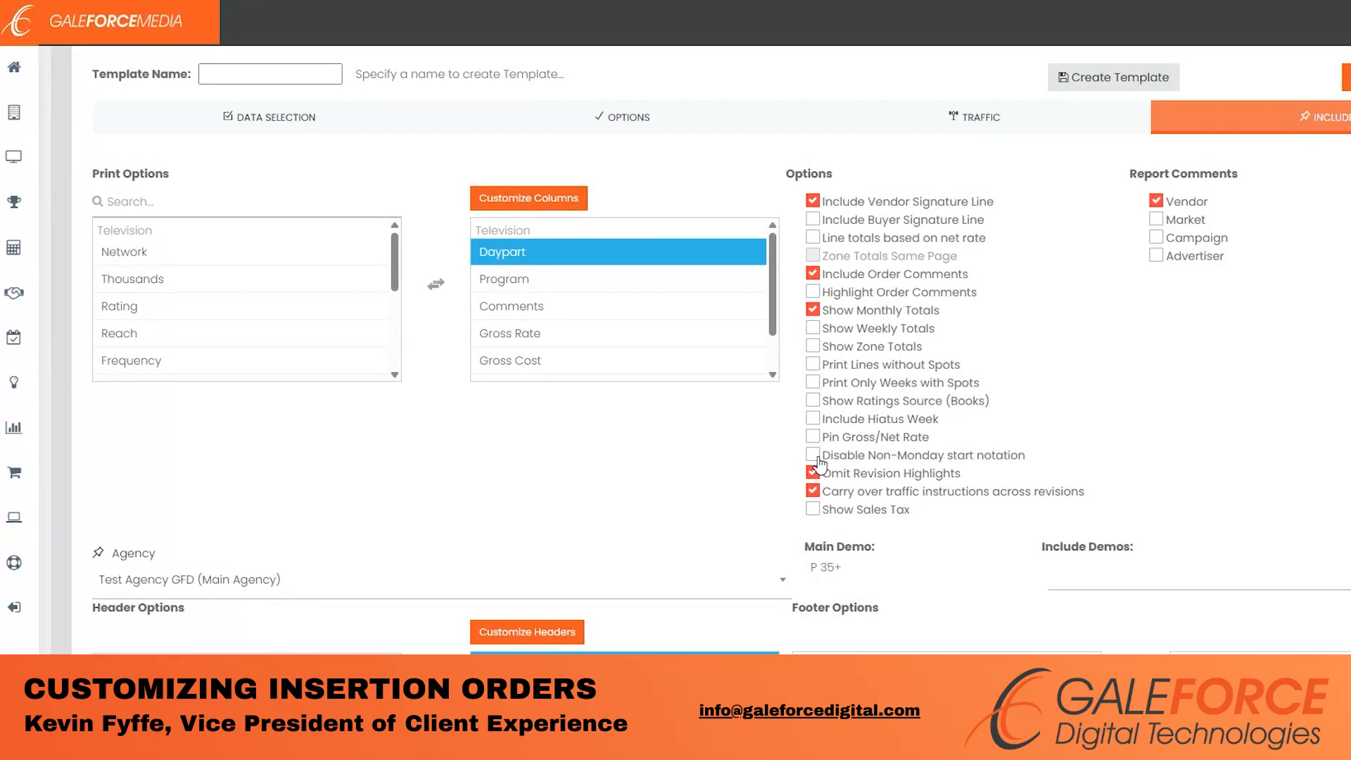
- Move Agency Logo, Estimate No and Agency Info back to the available header fields
scroll(1307, 282, "down", 2)
scroll(1306, 240, "down", 1)
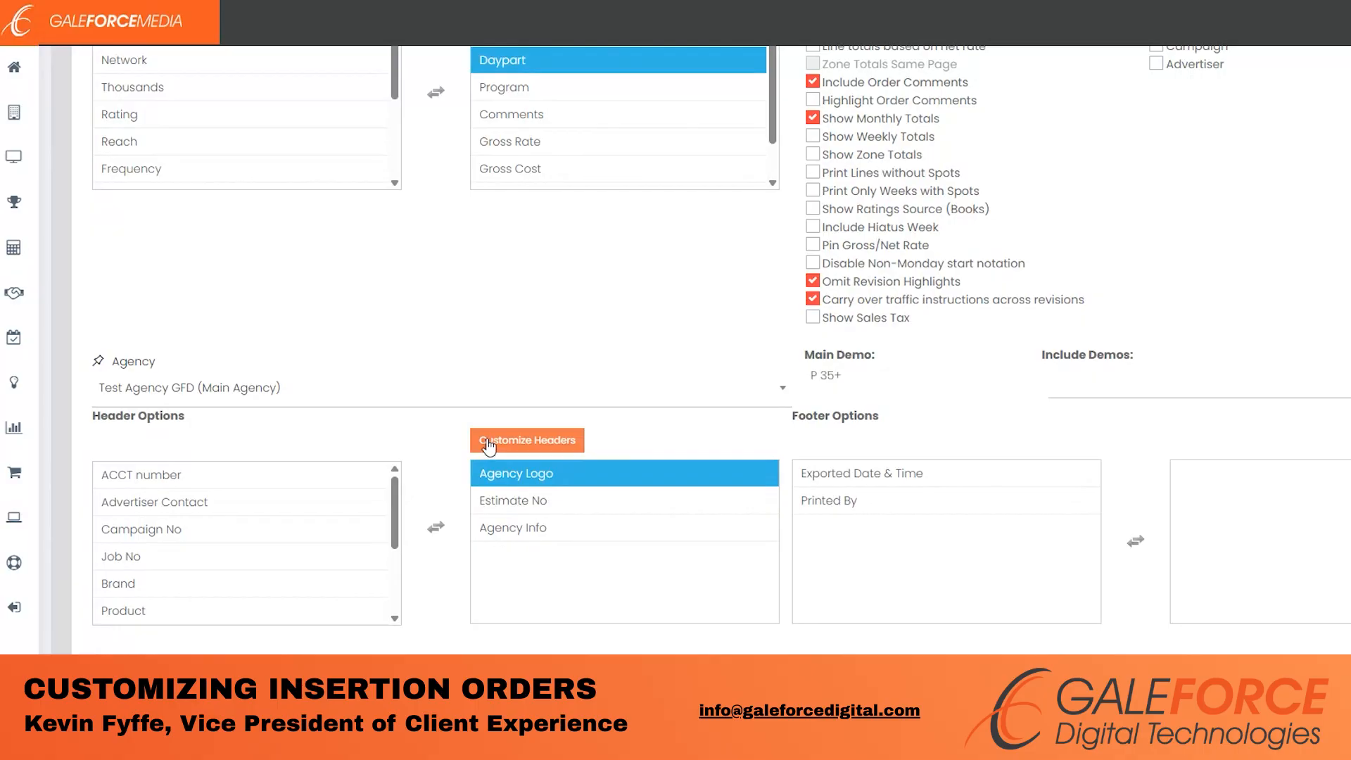
double_click(504, 483)
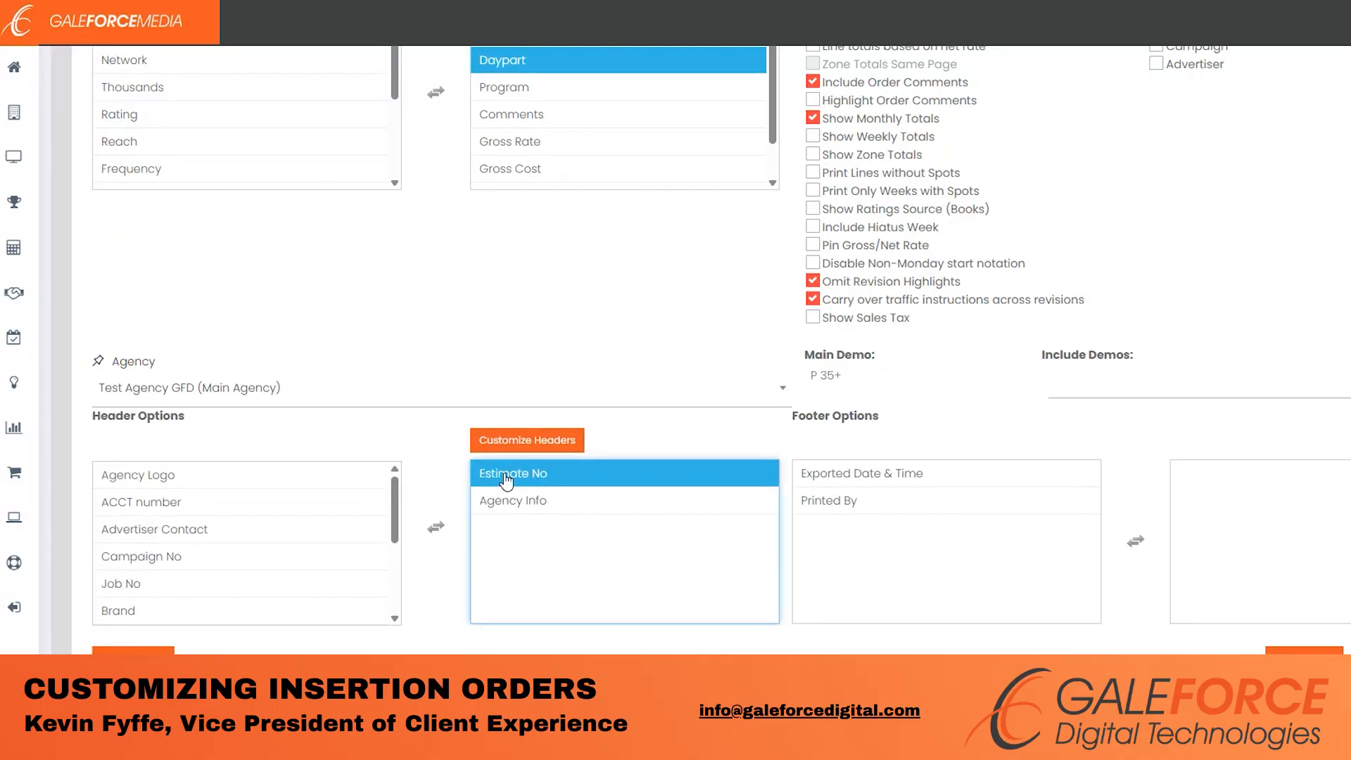
double_click(508, 485)
double_click(509, 485)
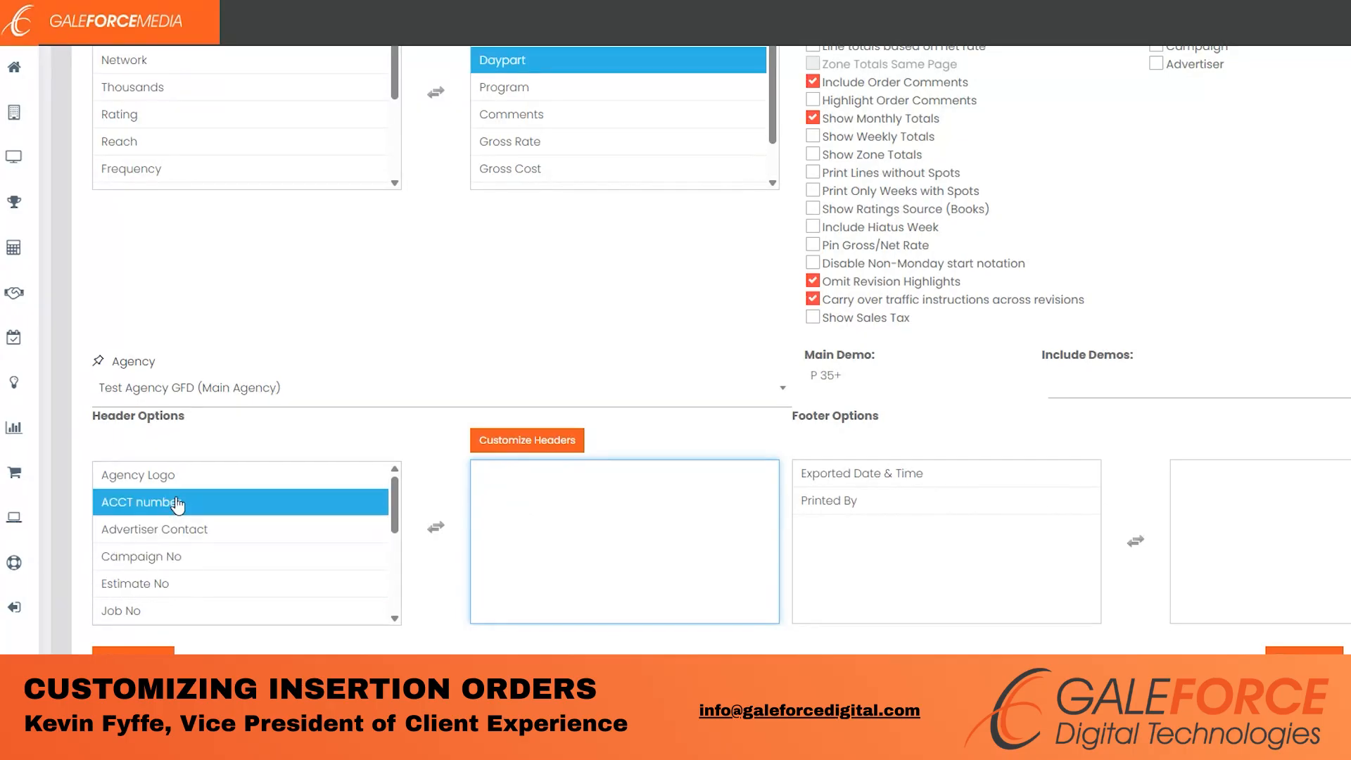
double_click(204, 479)
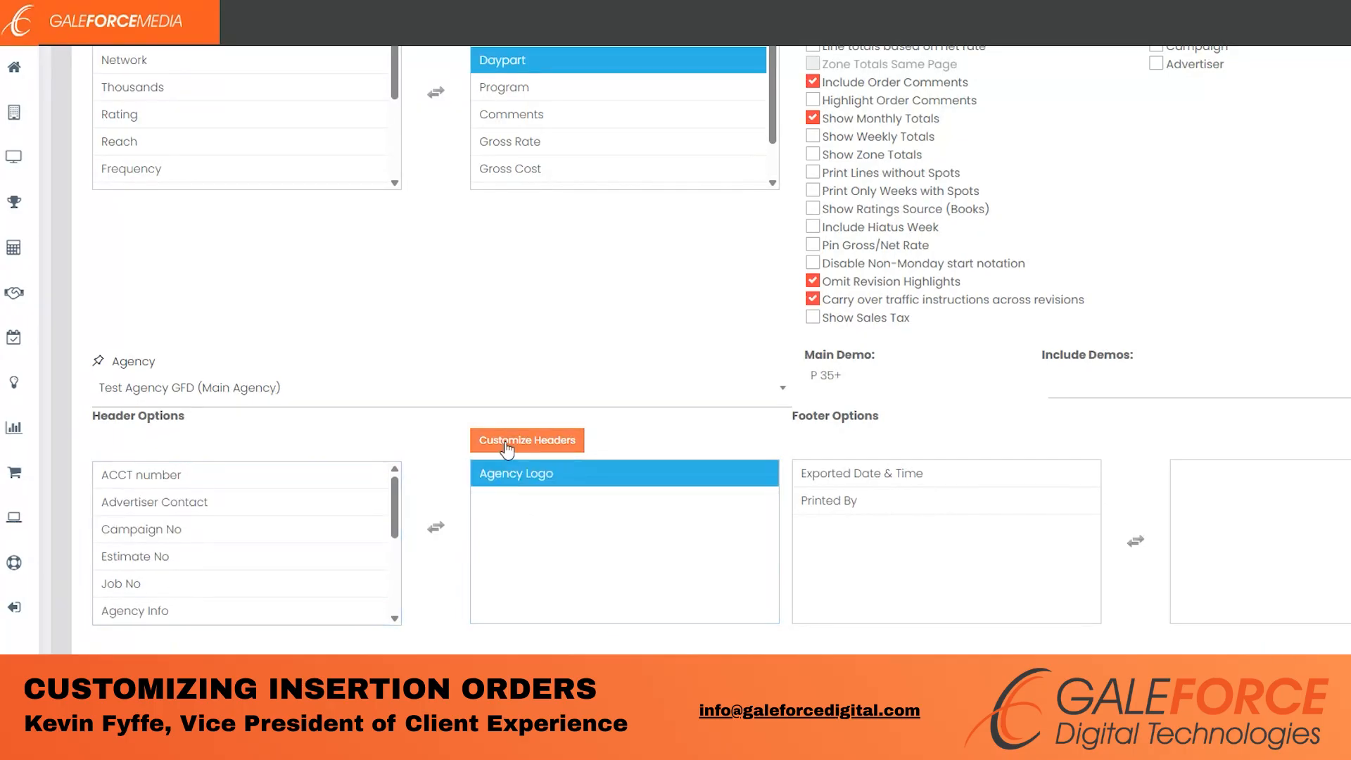
double_click(506, 476)
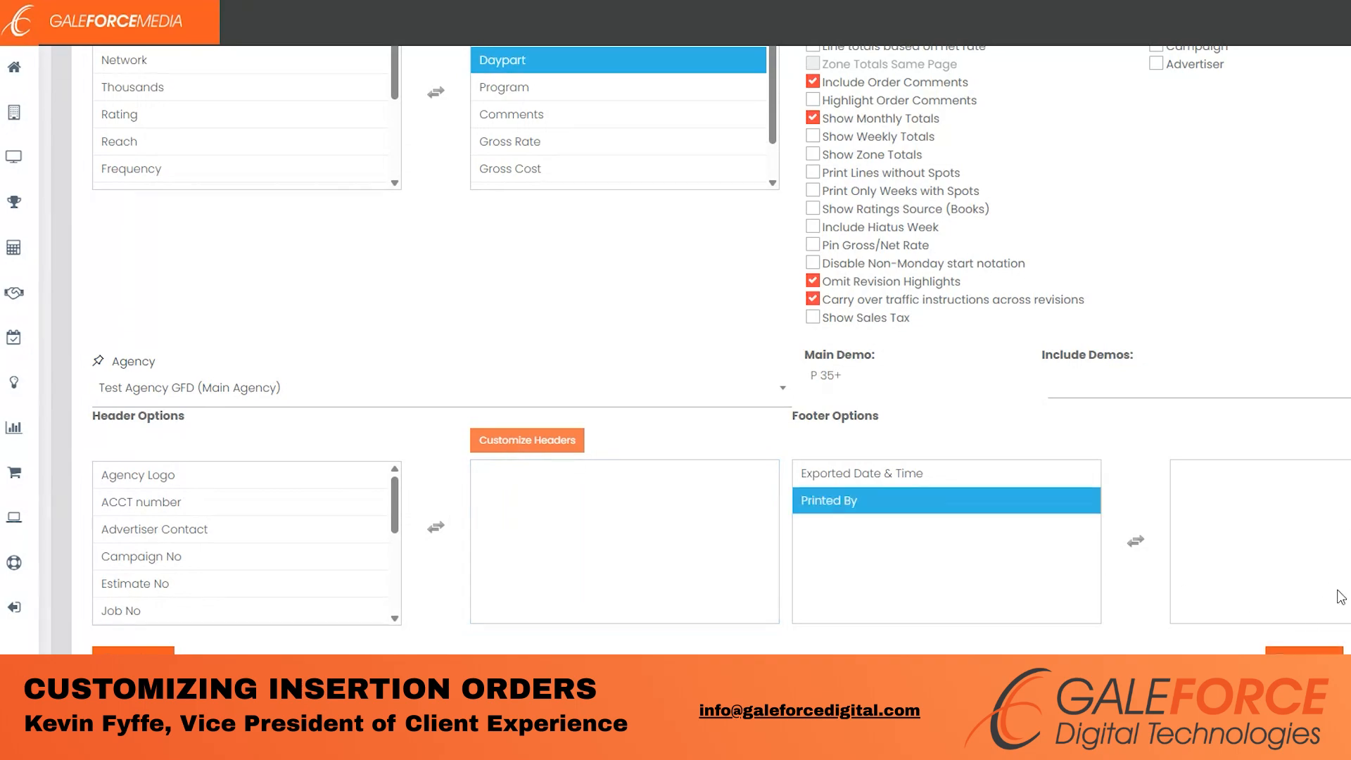
scroll(1031, 234, "up", 5)
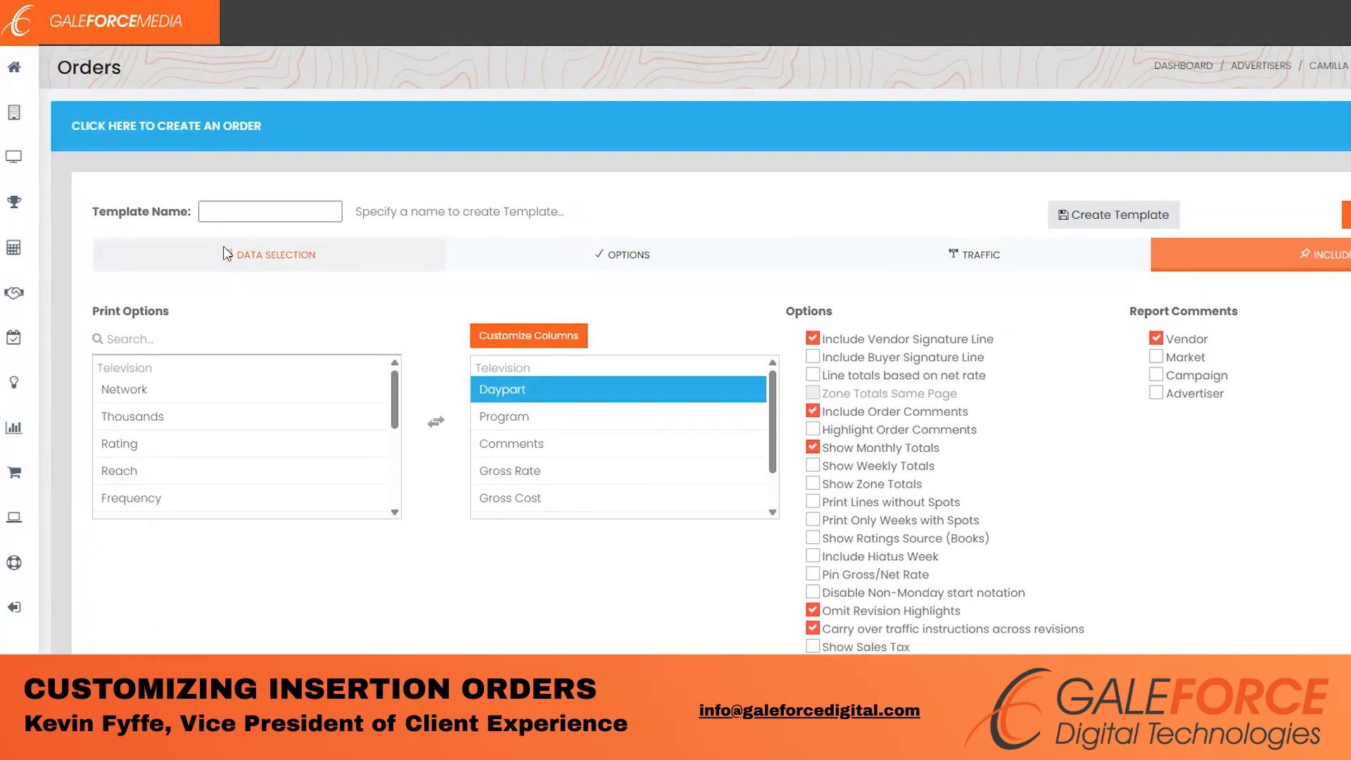
left_click(385, 380)
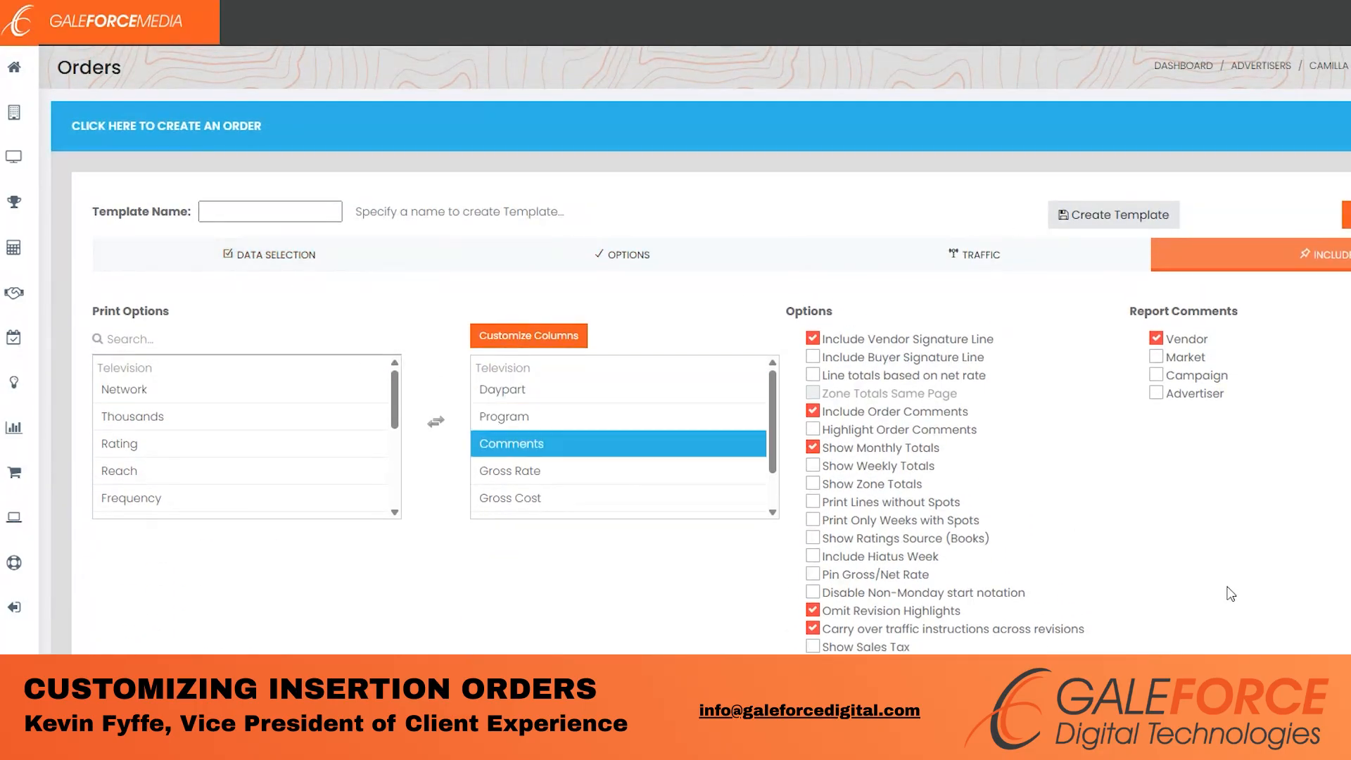
left_click(221, 211)
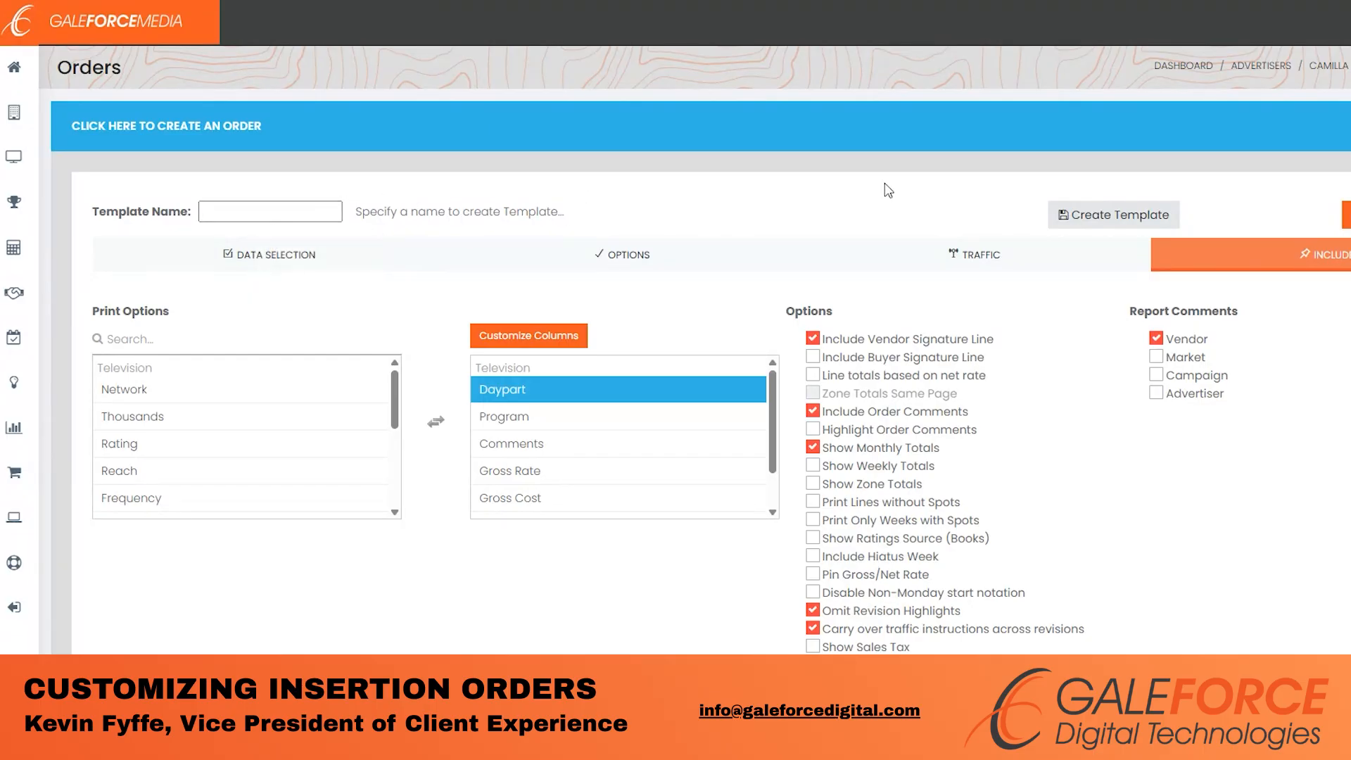
left_click(1058, 218)
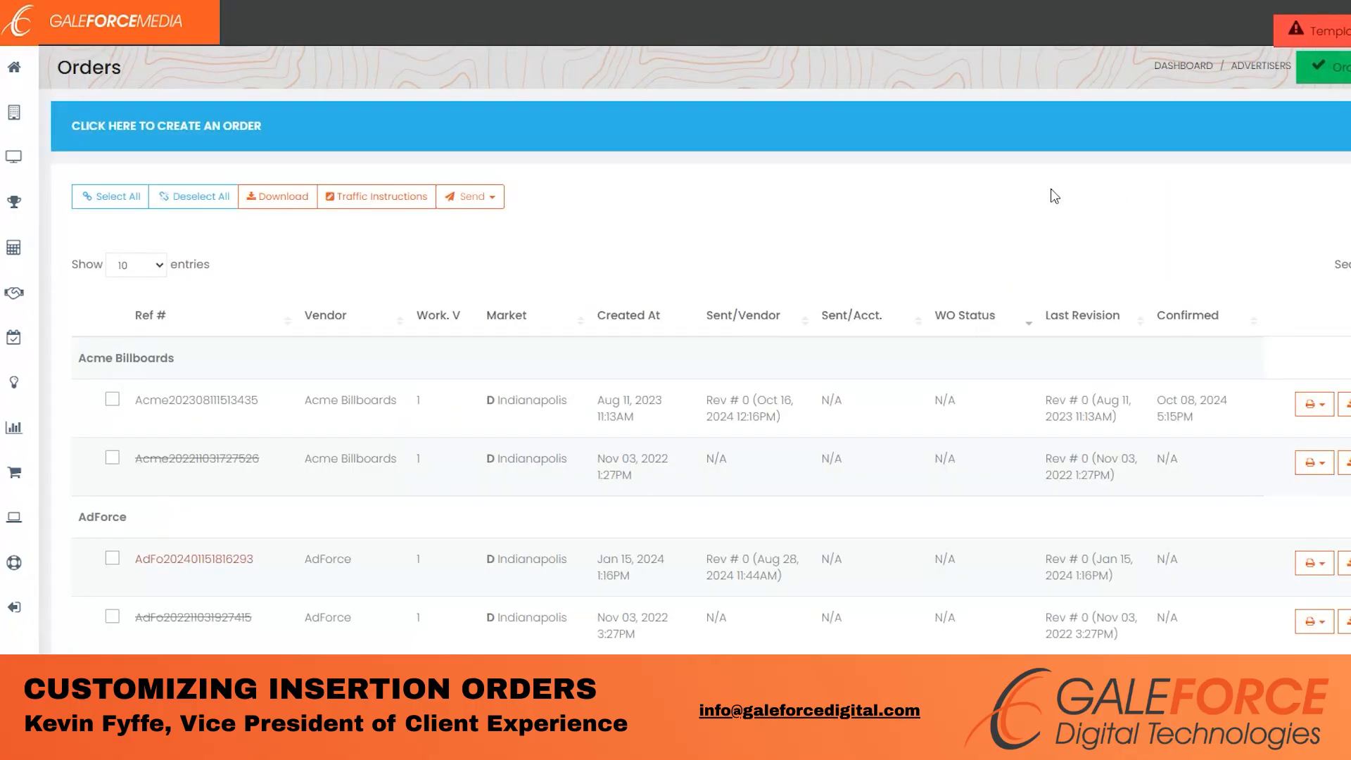
left_click(1026, 144)
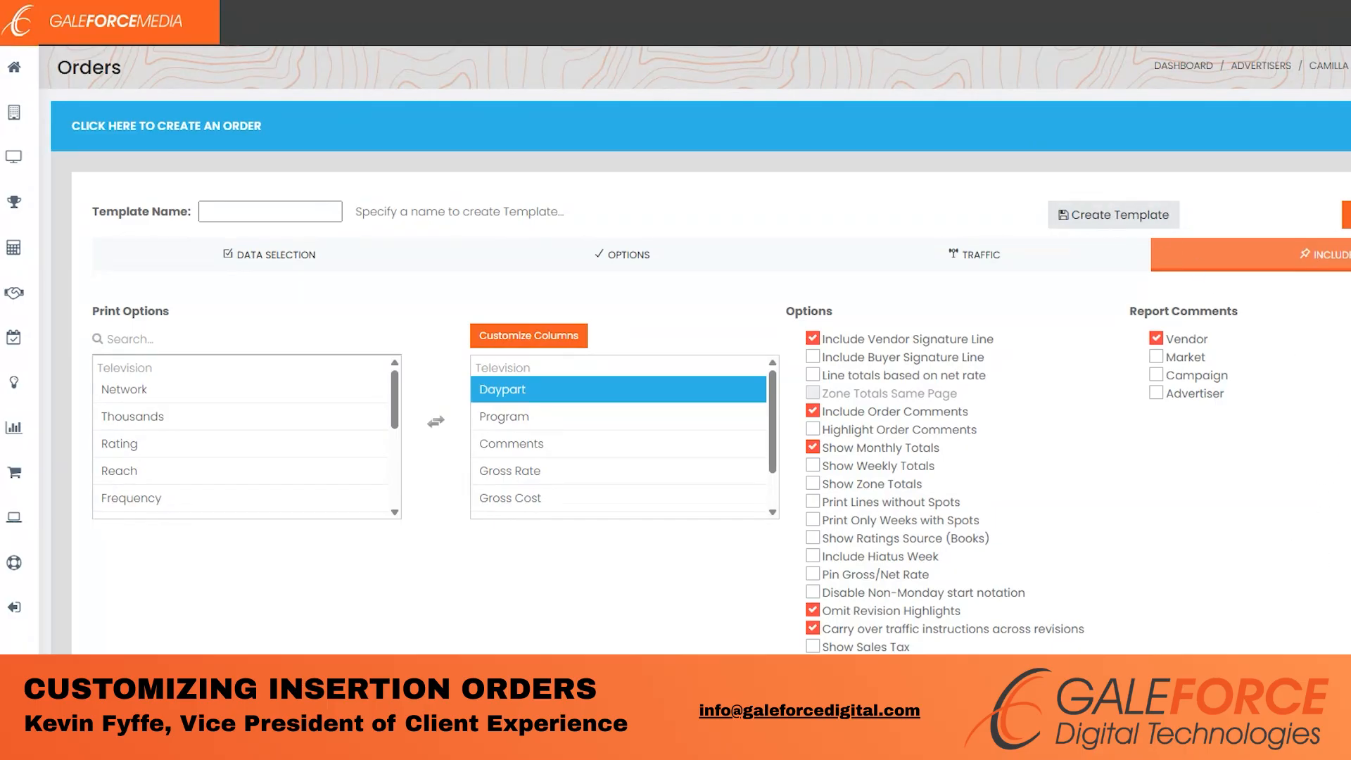
scroll(704, 352, "down", 5)
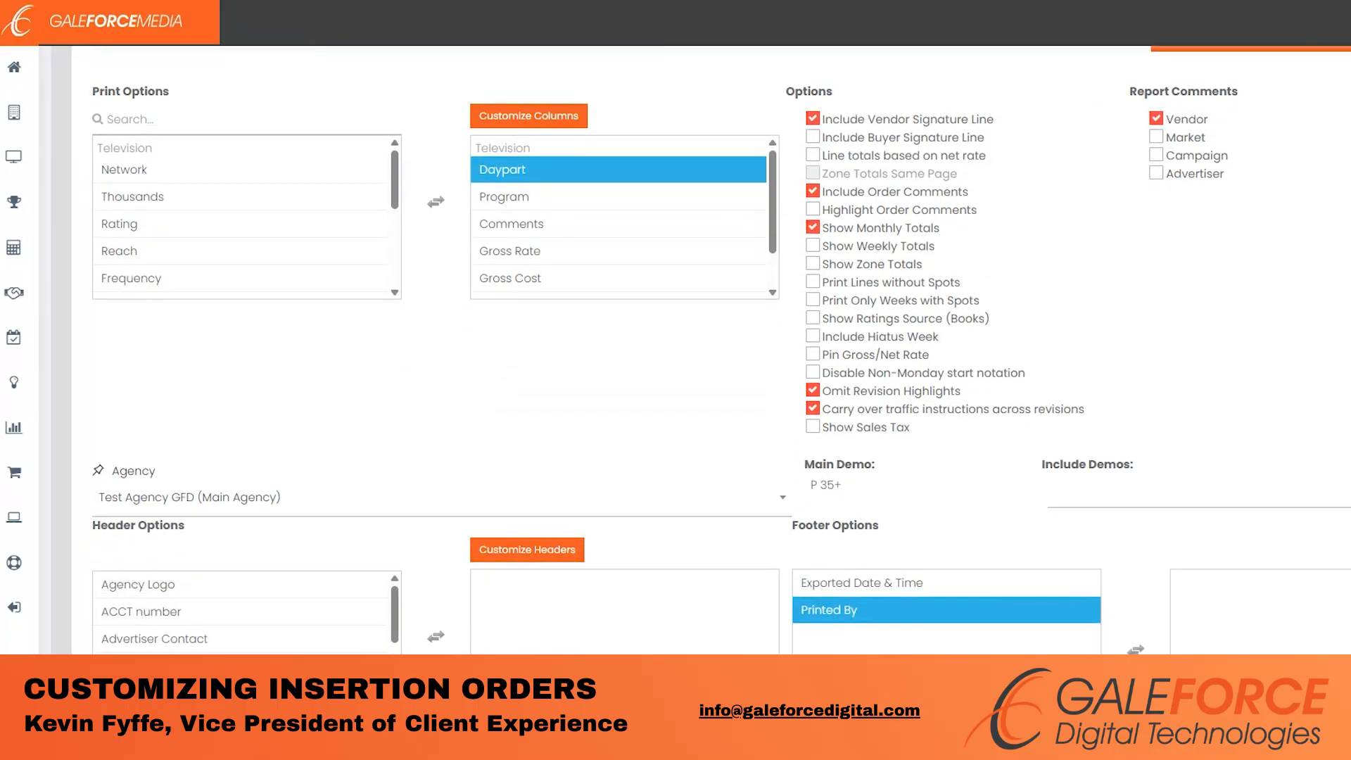
scroll(704, 352, "down", 2)
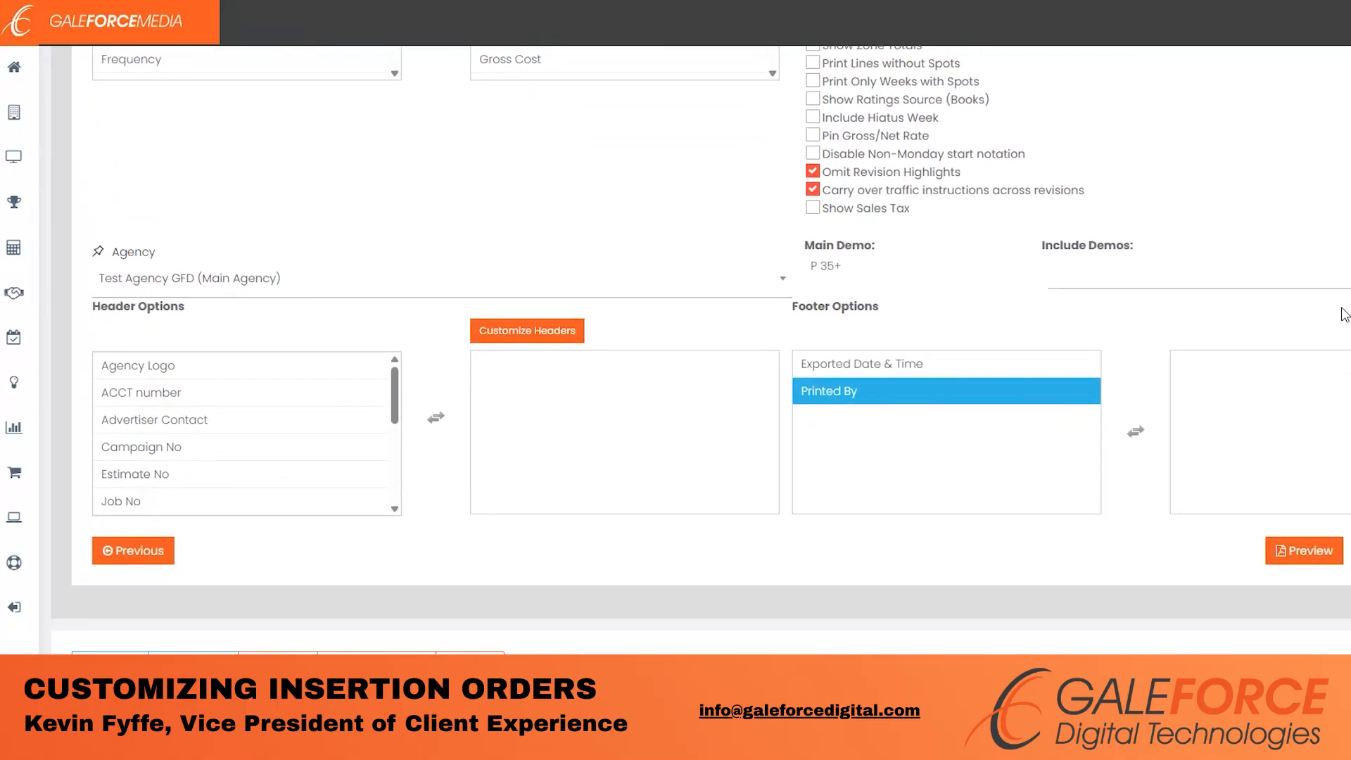
scroll(1348, 343, "up", 6)
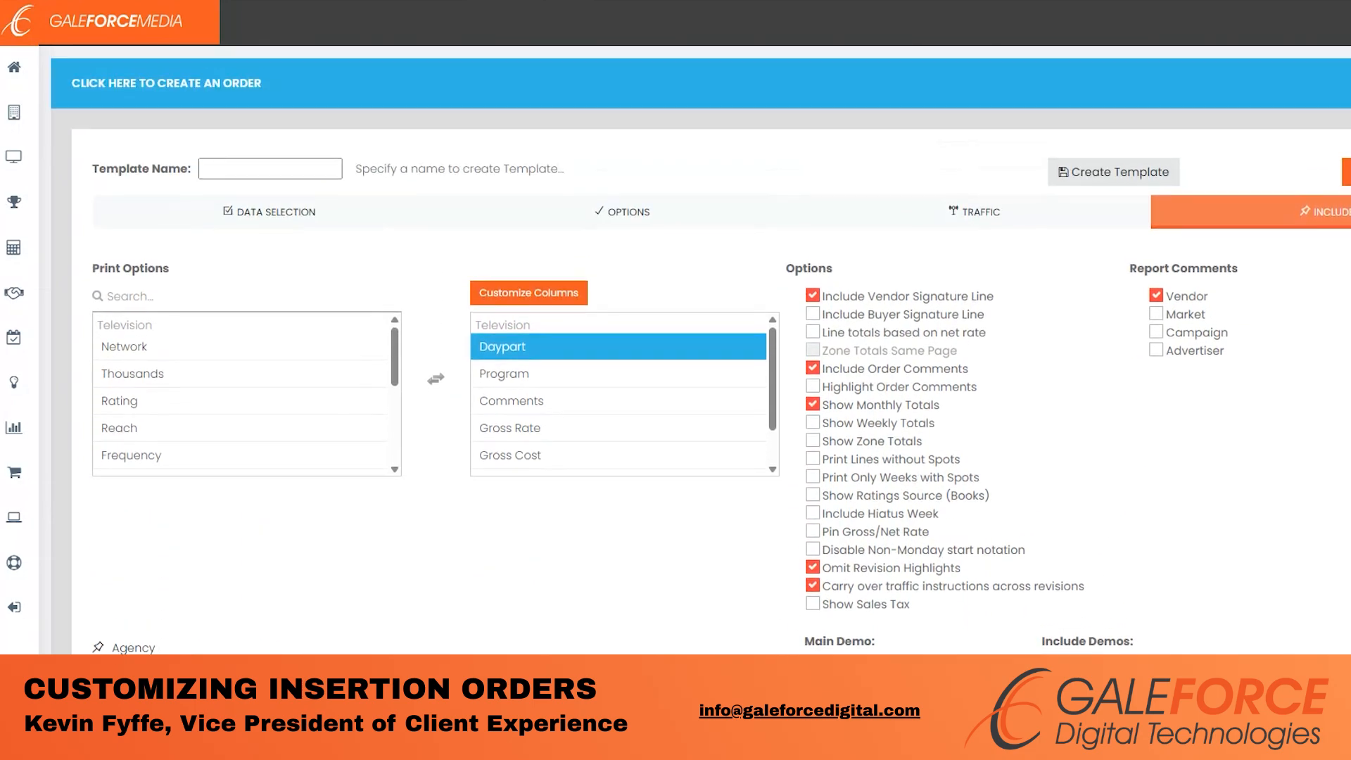
left_click(1348, 187)
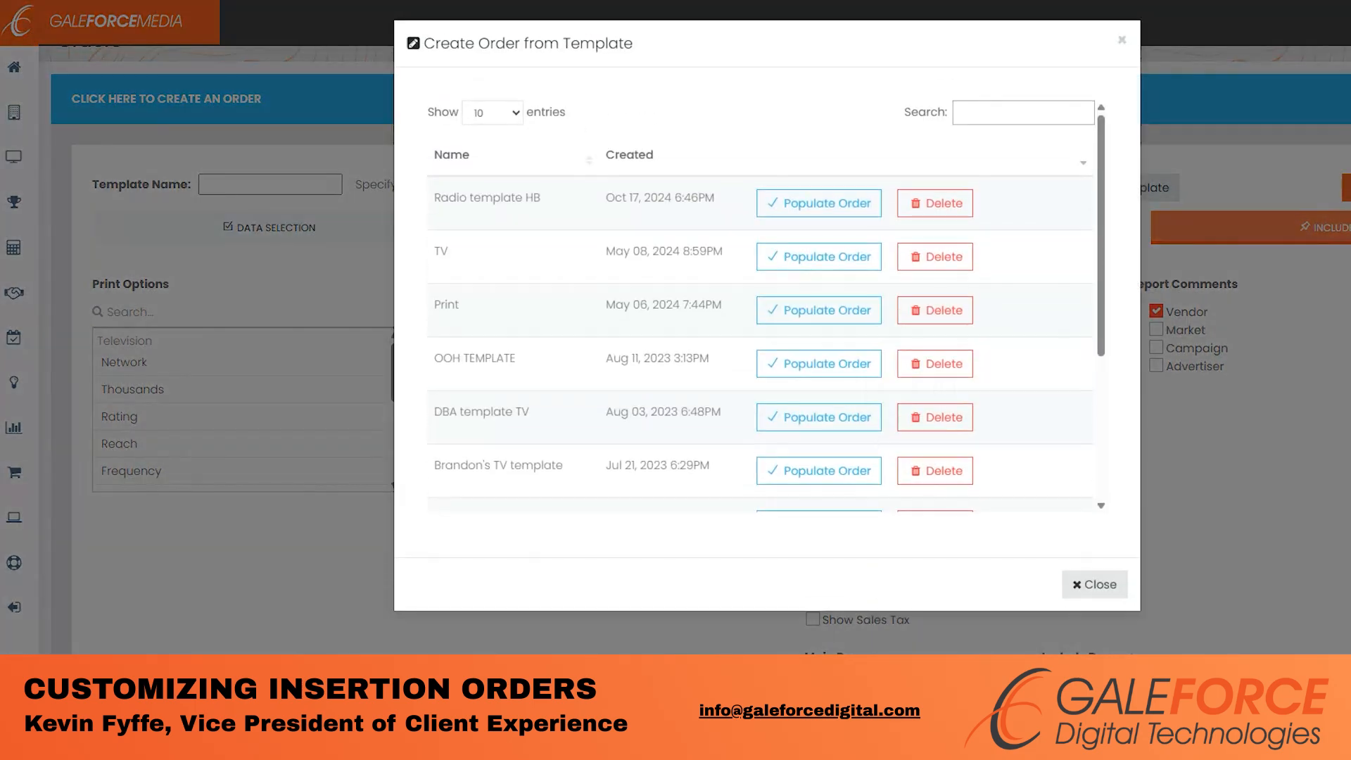
left_click(1114, 583)
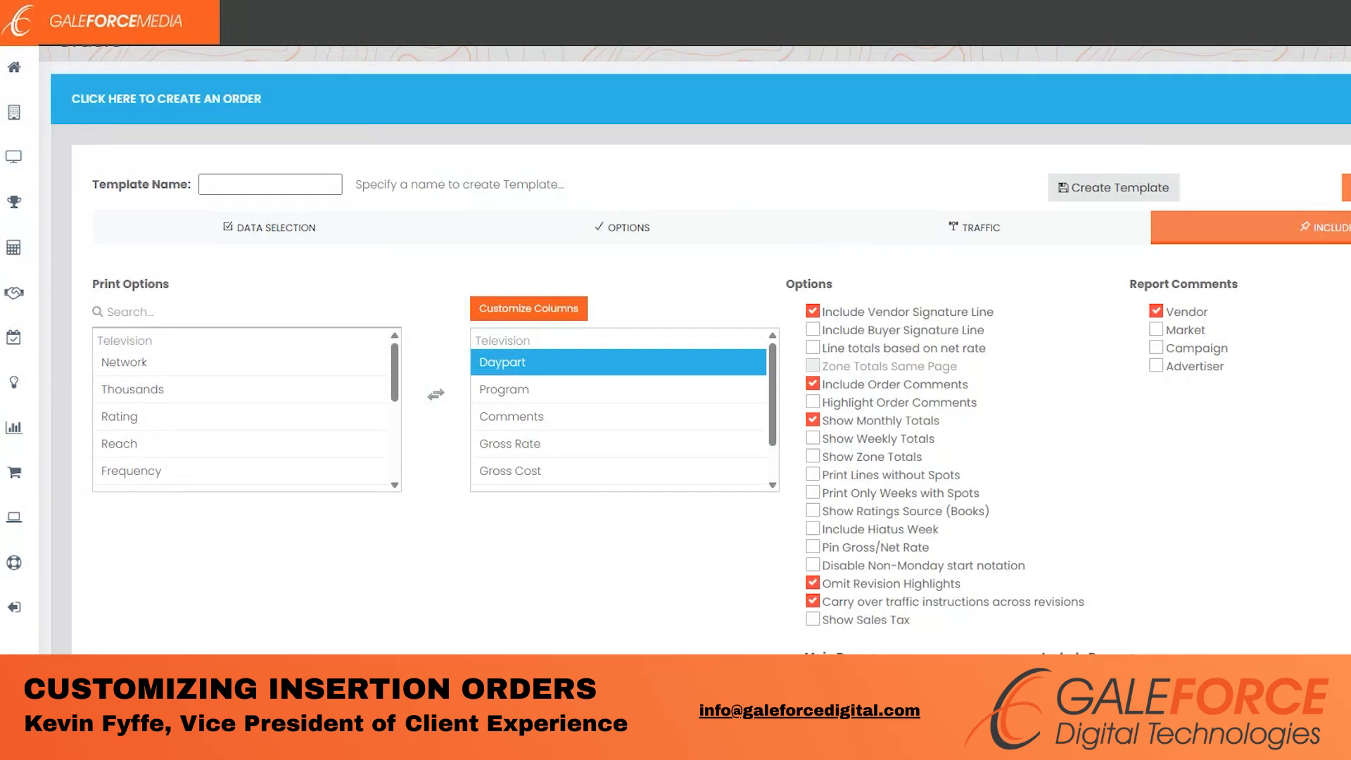